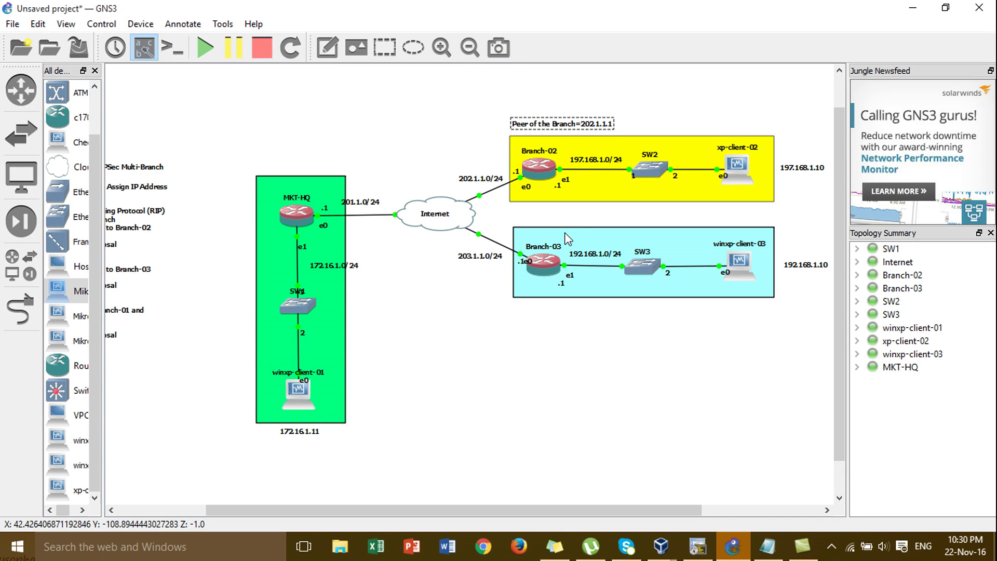
Bring the winxp-client-01 VM forward and enter 202.1.1.1 as the new IPsec peer's address.
mouse_move(661, 546)
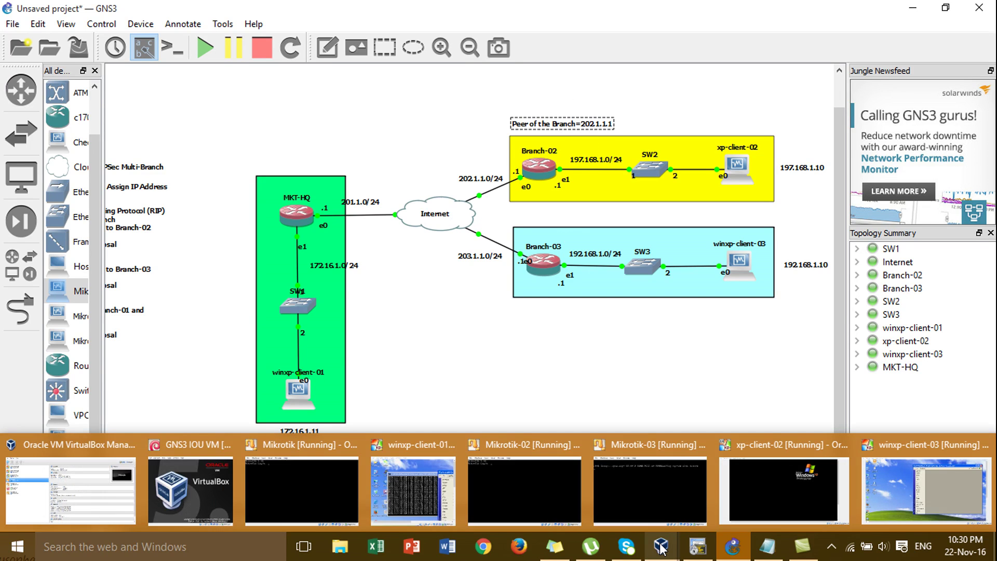
click(403, 491)
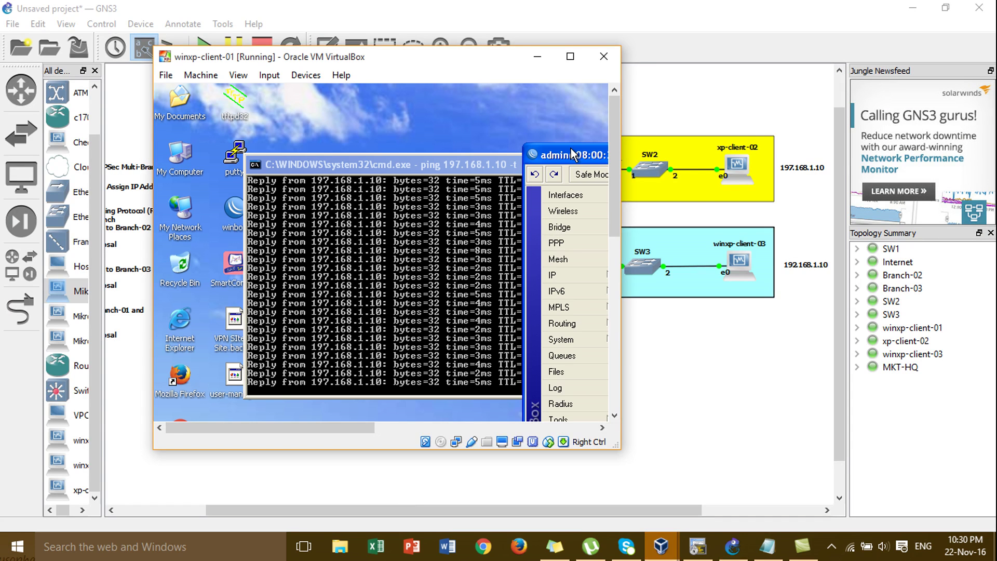
drag(565, 161, 204, 184)
drag(370, 58, 235, 71)
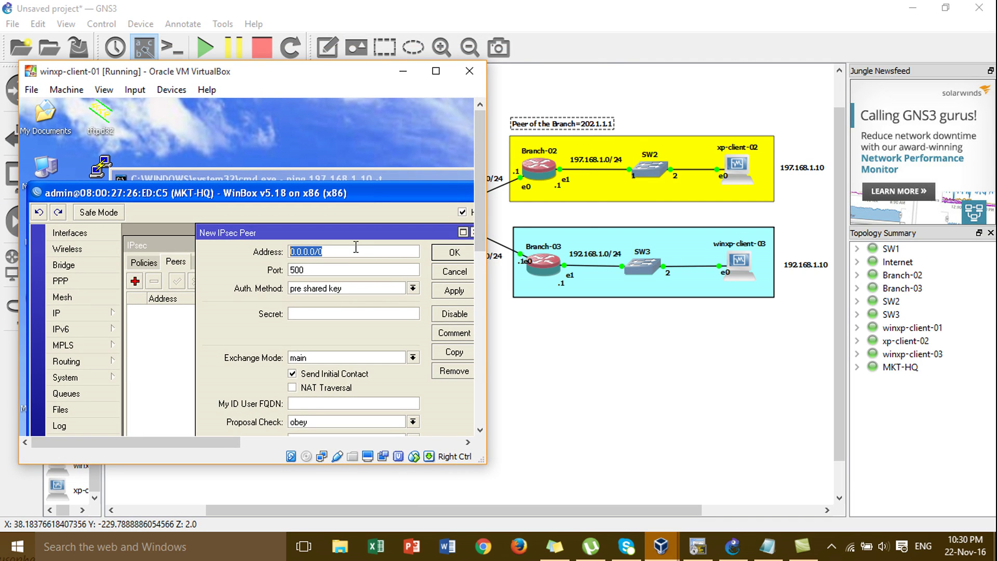
text(202.1.1.1)
drag(341, 236, 281, 236)
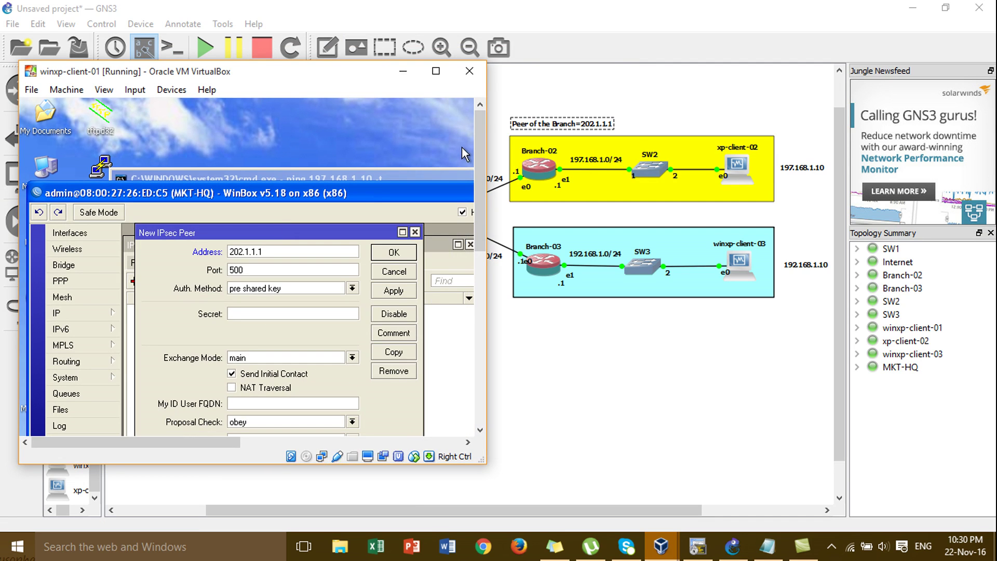
Enter the peer's pre-shared secret, choose sha hashing and aes-256 encryption, and save the peer.
click(436, 71)
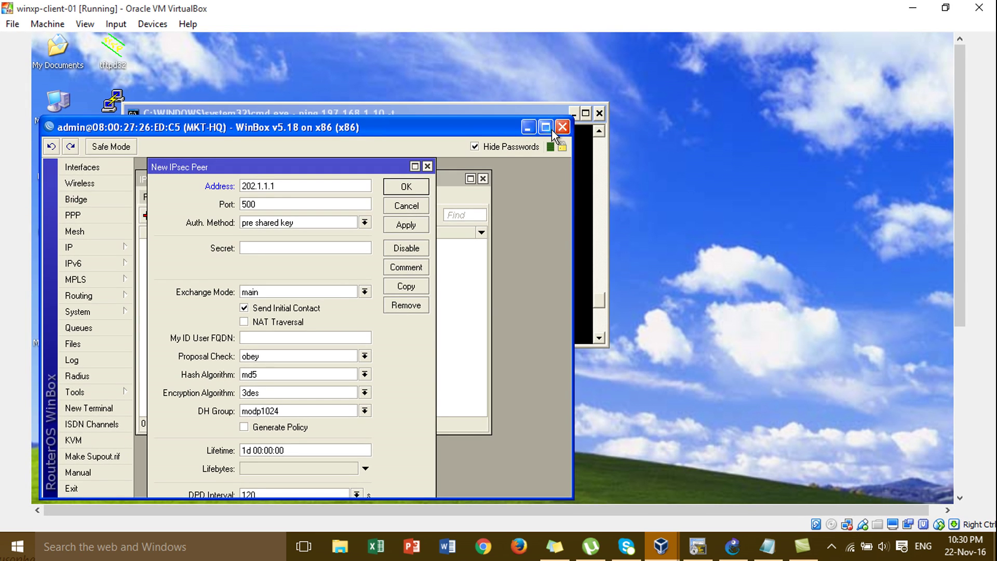
drag(501, 126, 846, 82)
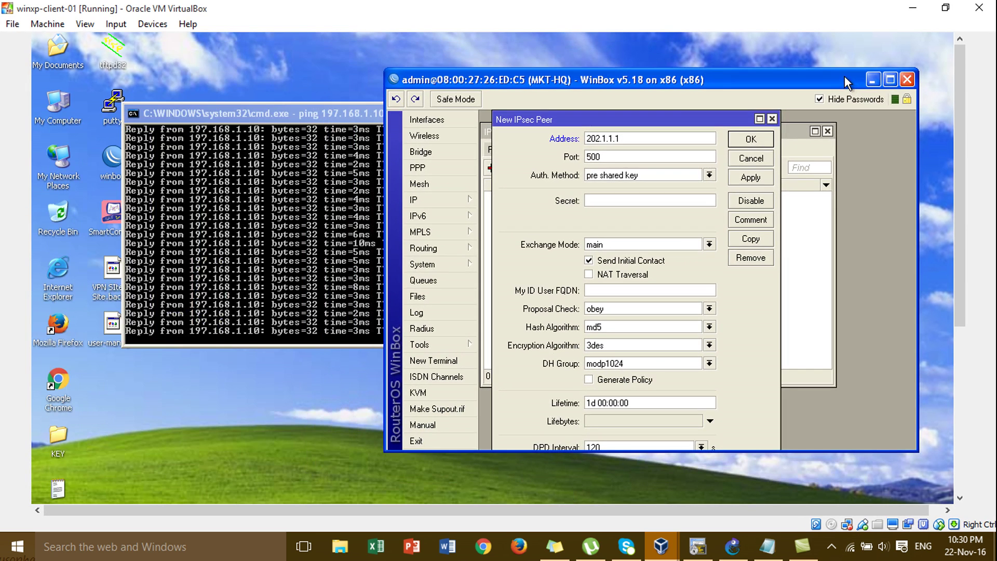
click(690, 200)
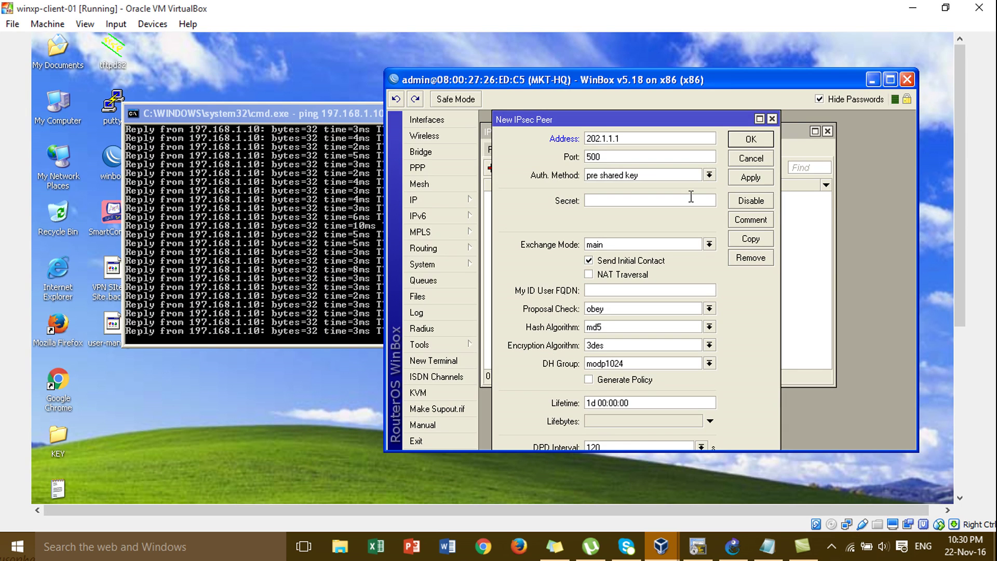
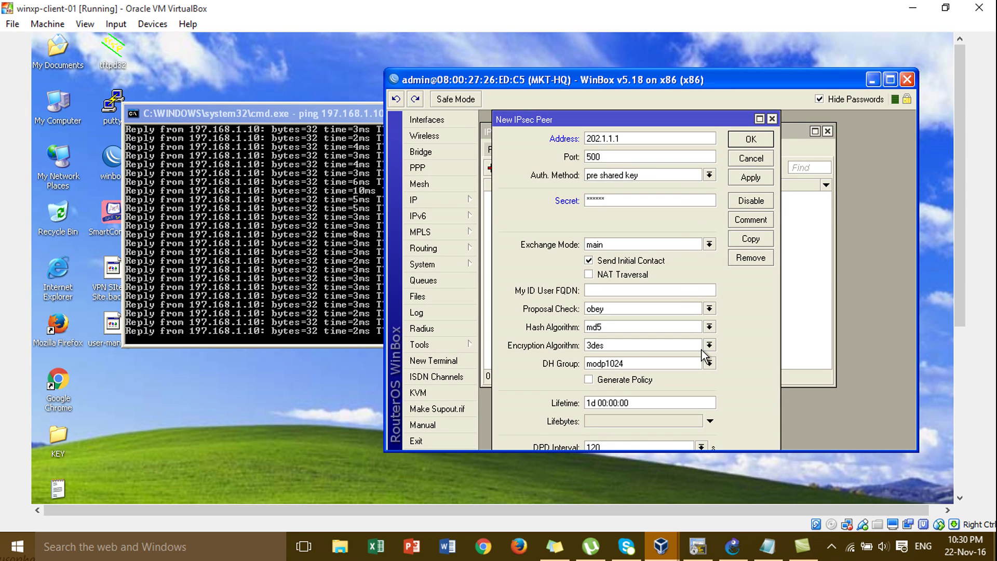
click(605, 327)
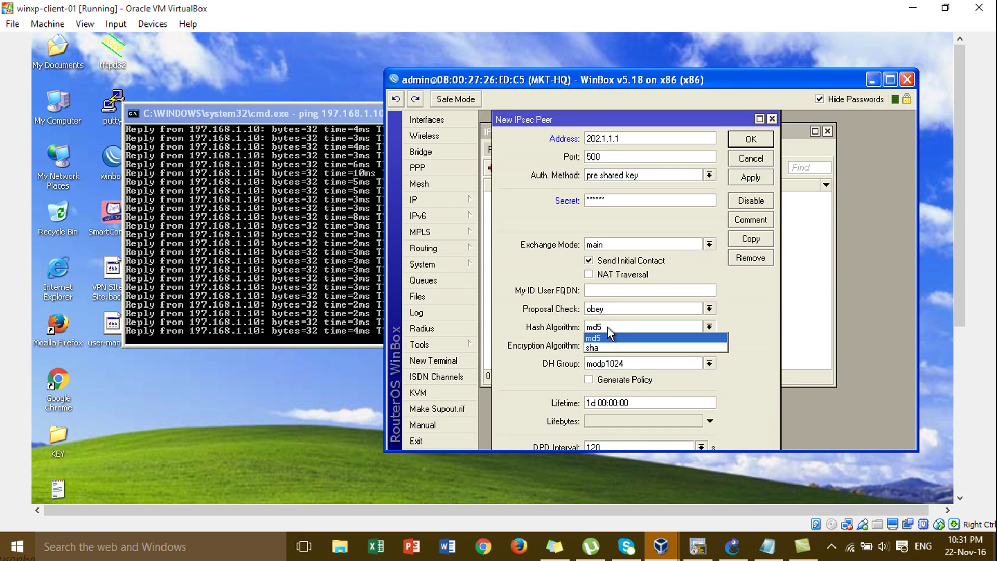
click(611, 347)
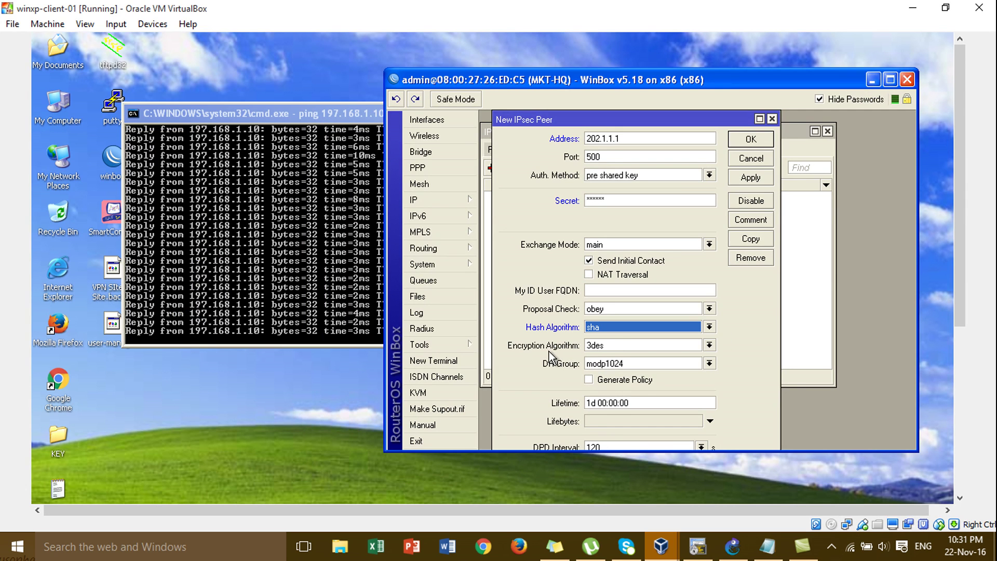
click(618, 347)
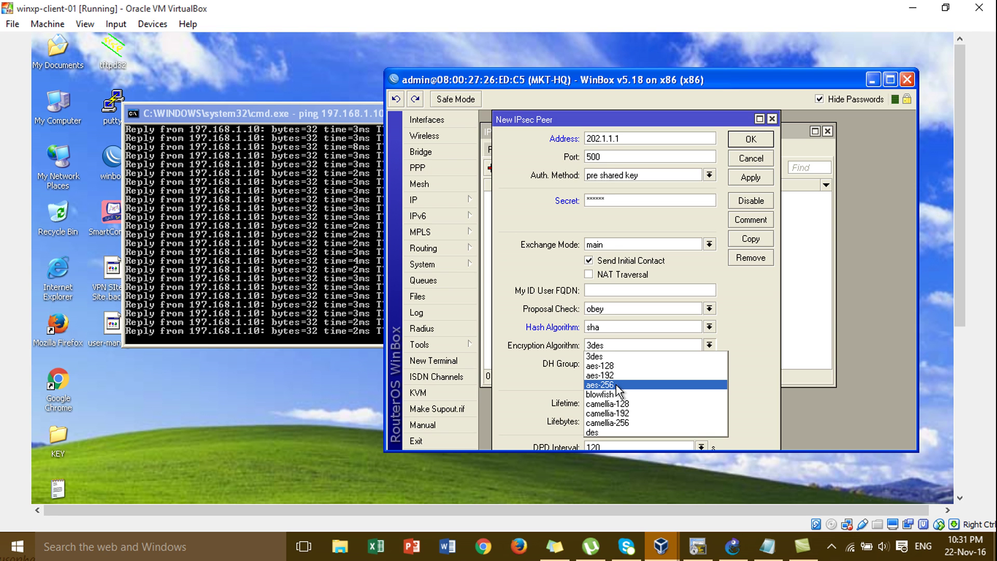
click(616, 385)
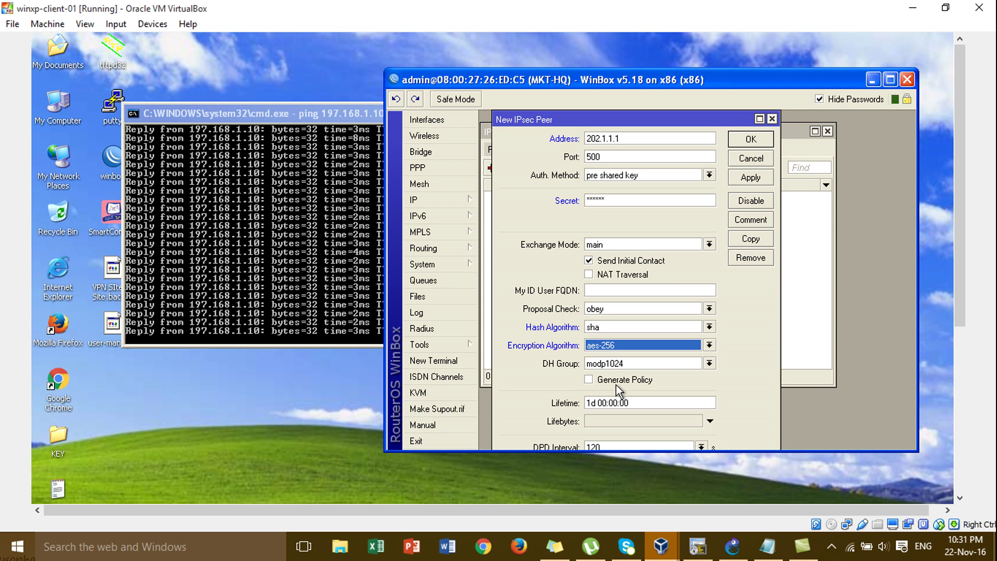
click(750, 141)
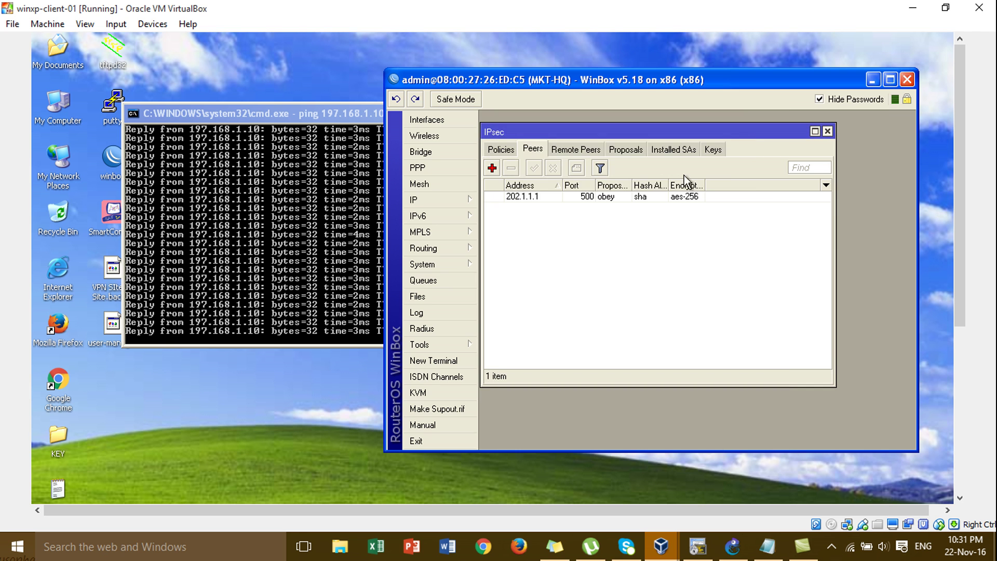
Add a new entry under IPsec Policies, then bring the GNS3 topology back into view.
click(502, 149)
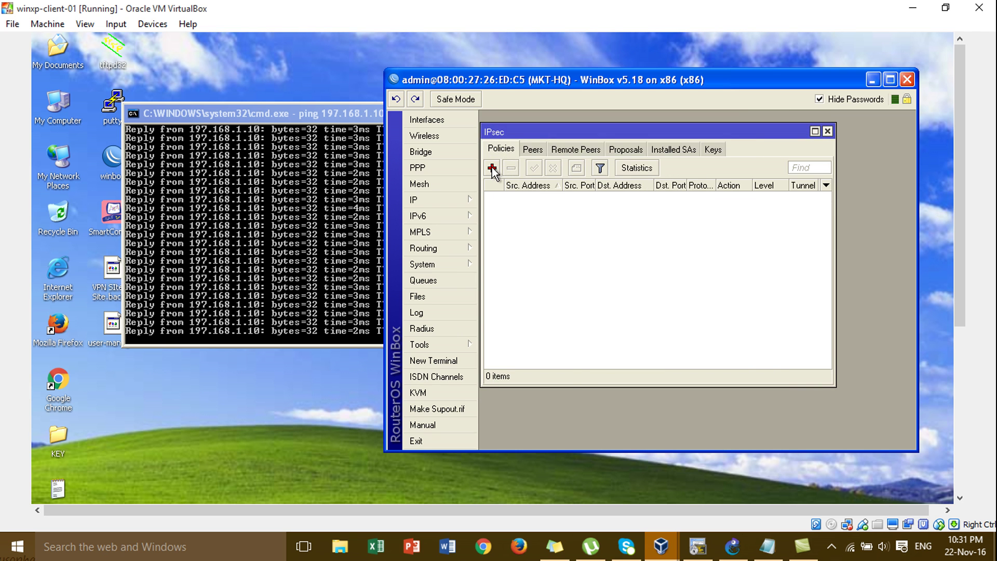
click(492, 167)
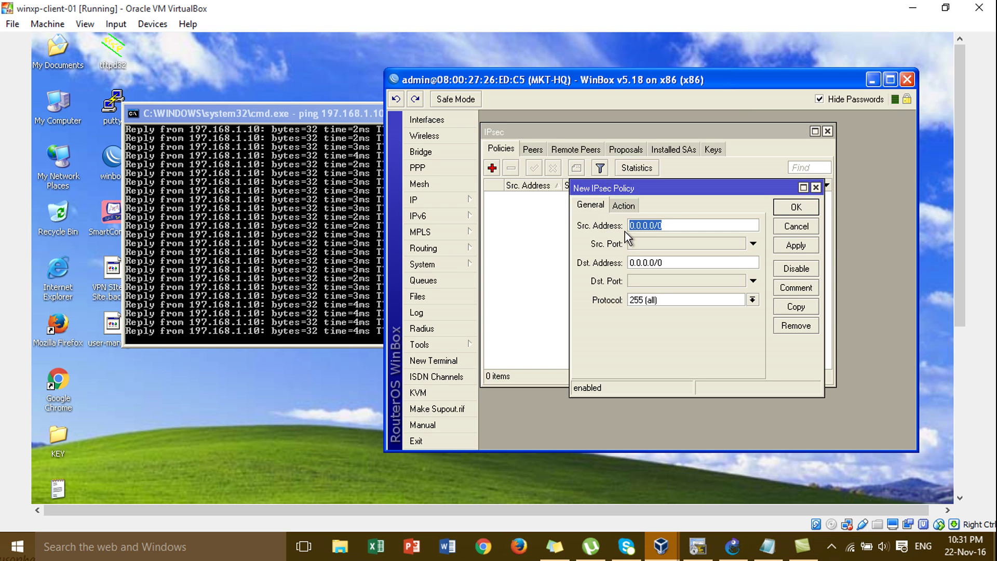
click(733, 547)
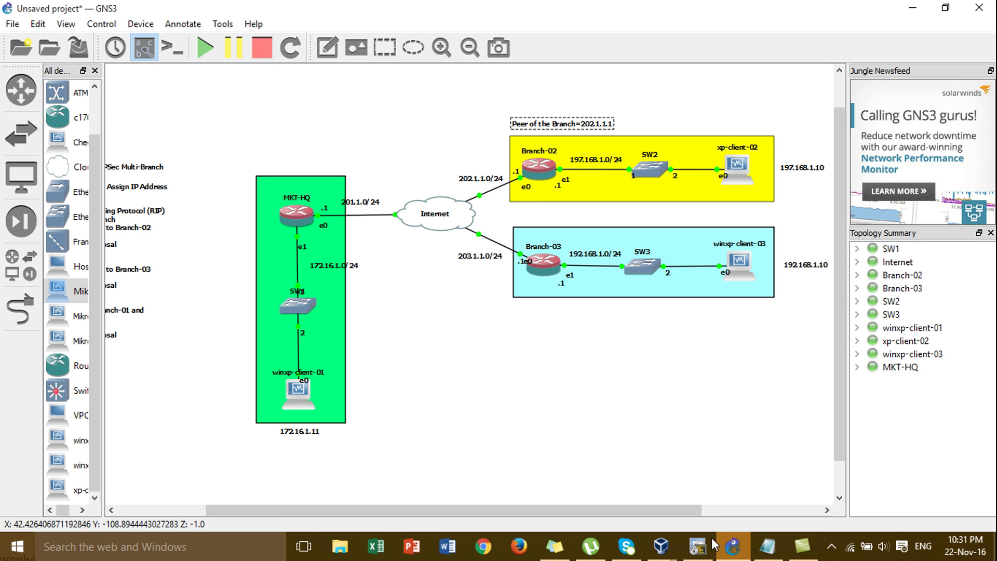
Give the new policy Src. Address 172.16.1.0/24 and Dst. Address 197.168.1.0/24.
mouse_move(653, 556)
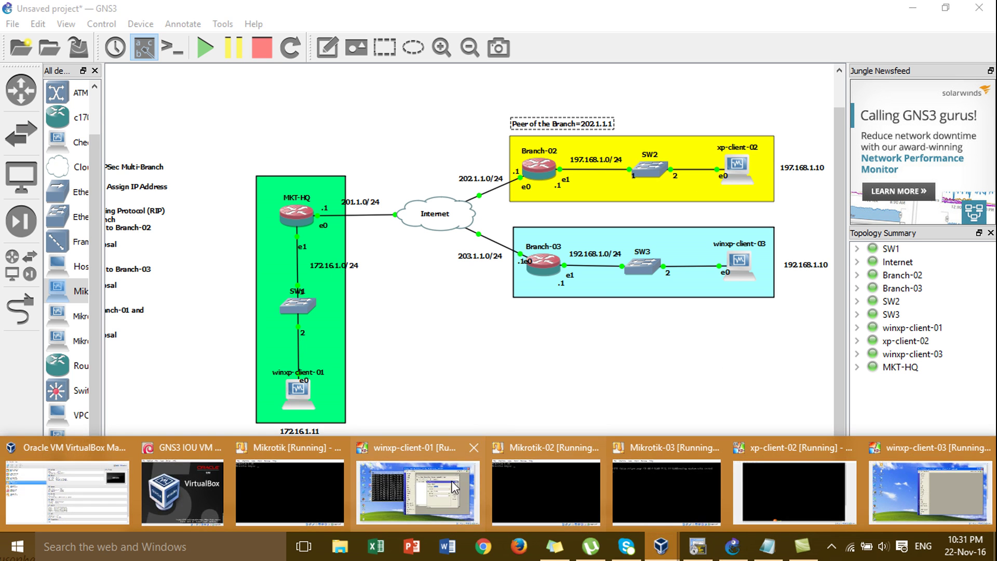
click(439, 475)
text(172.16.1.)
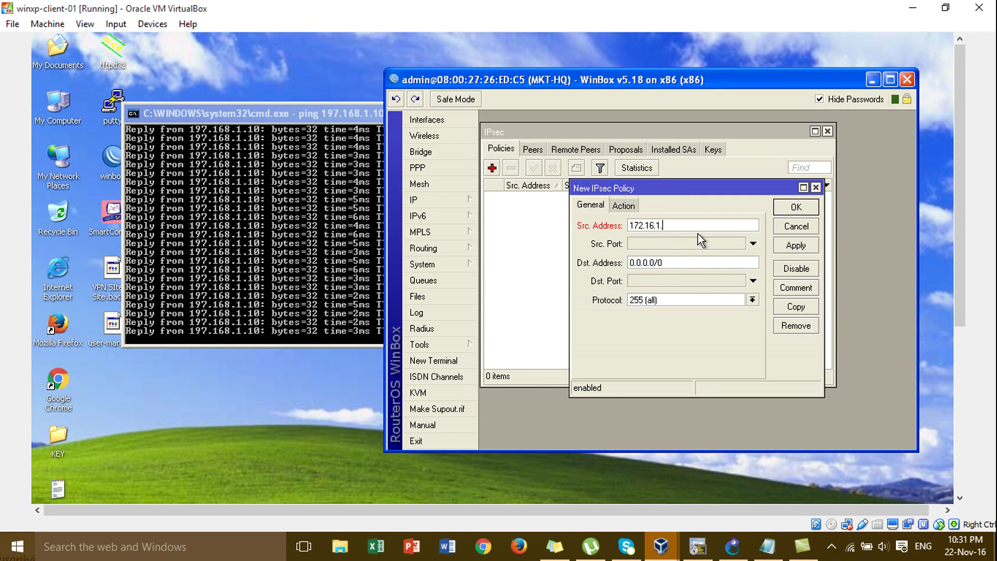
text(0/24)
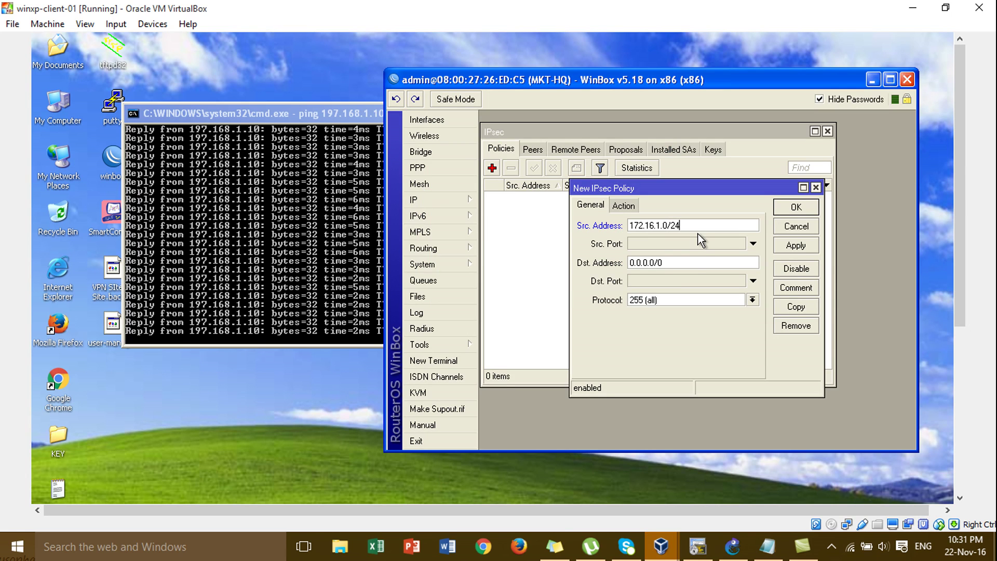
click(689, 258)
drag(689, 258, 519, 266)
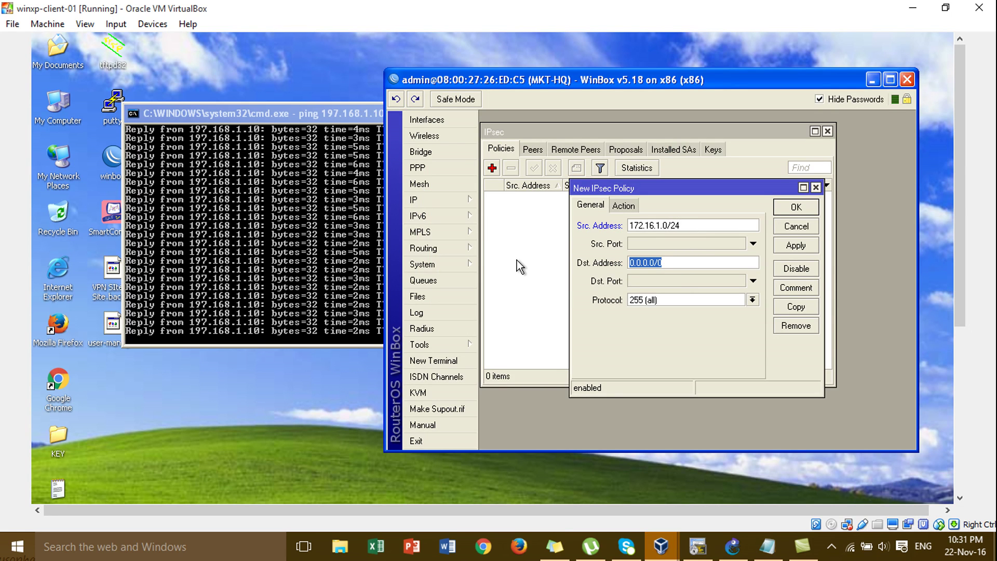
text(192)
key(BackSpace)
text(7.168.)
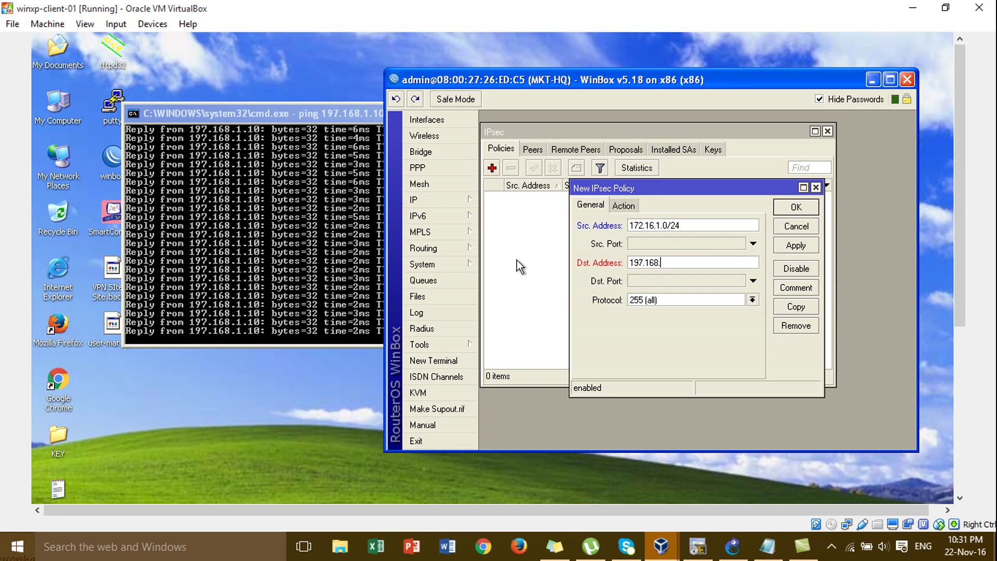
text(1.0/24)
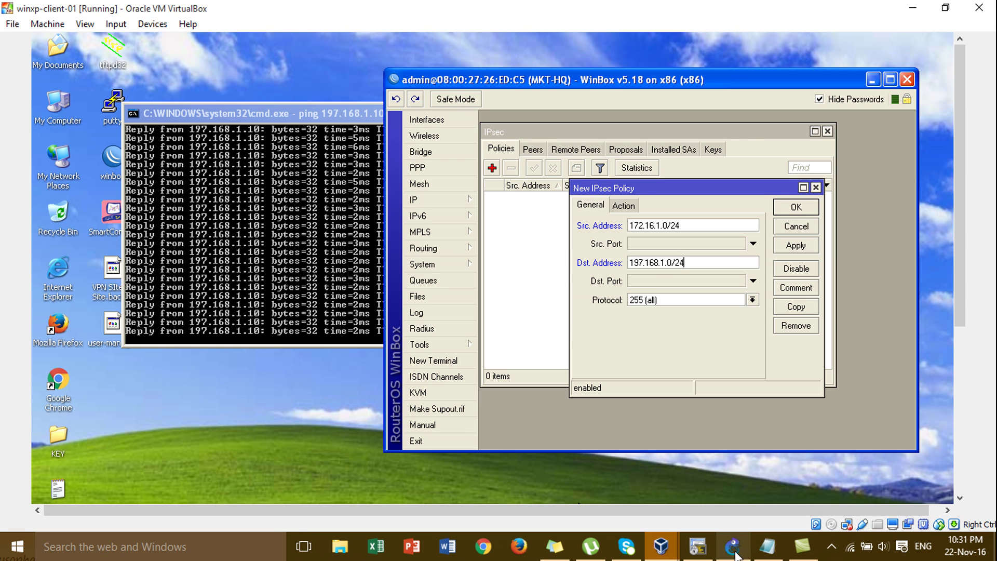
click(733, 546)
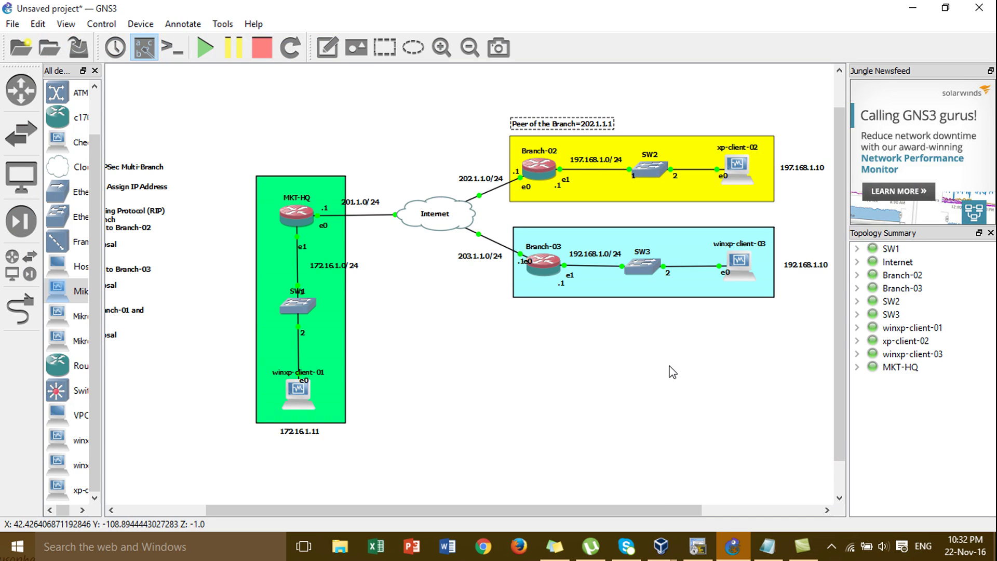
Try applying the policy and dismiss the error requiring /32 masks in transport mode.
click(663, 550)
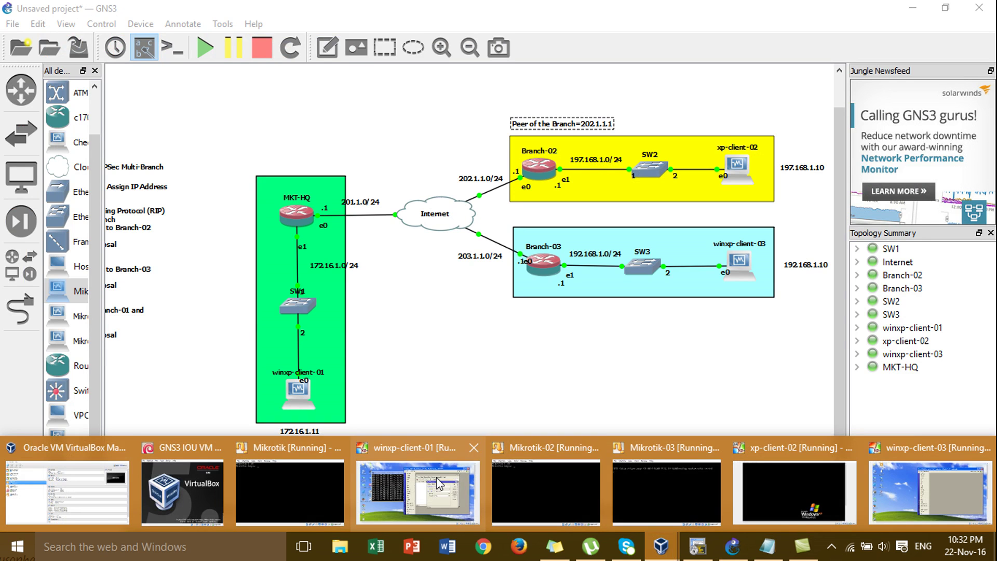
click(436, 483)
click(790, 246)
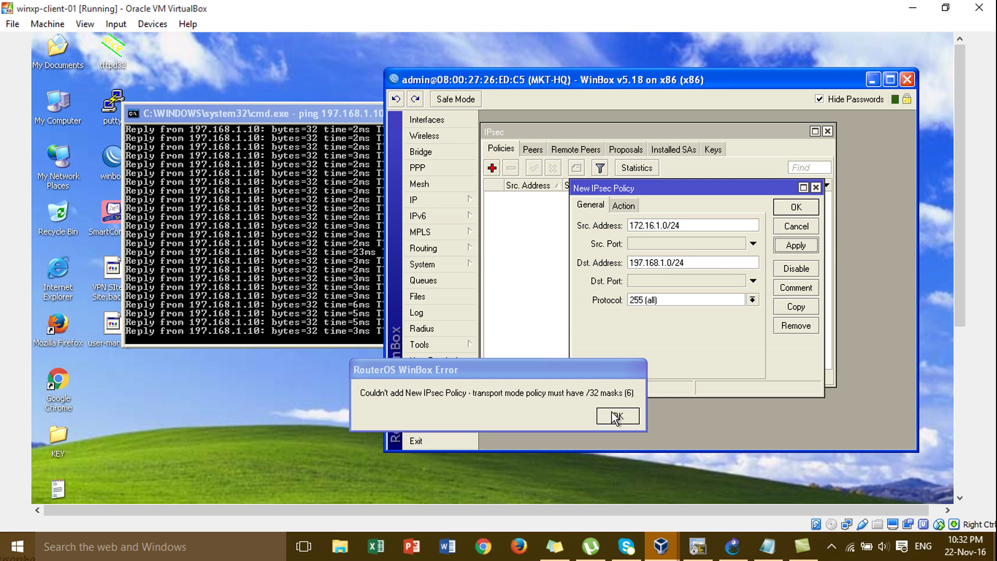
click(617, 415)
Enable tunnel mode on the policy's Action settings and select the SA Src. Address value.
click(622, 206)
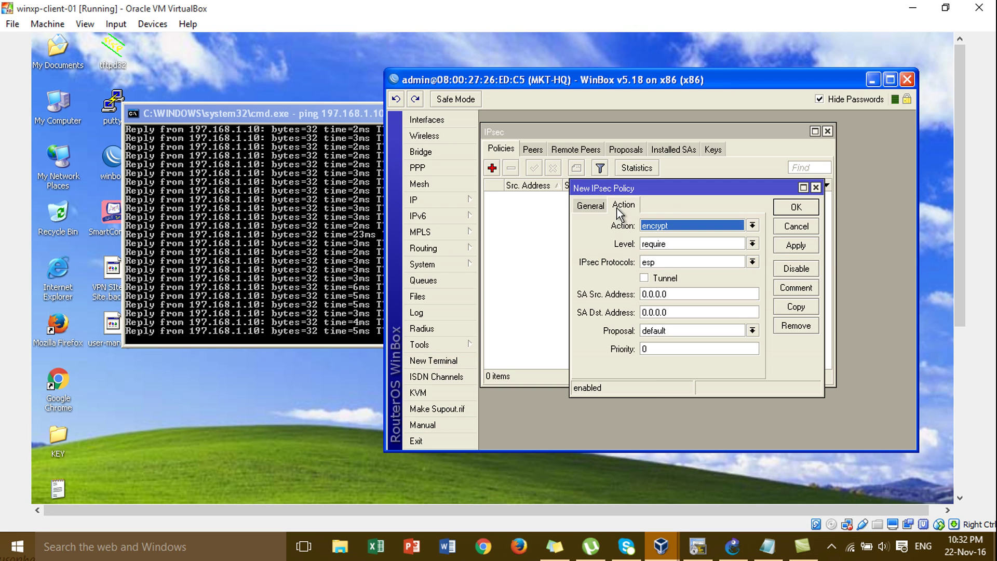
click(644, 277)
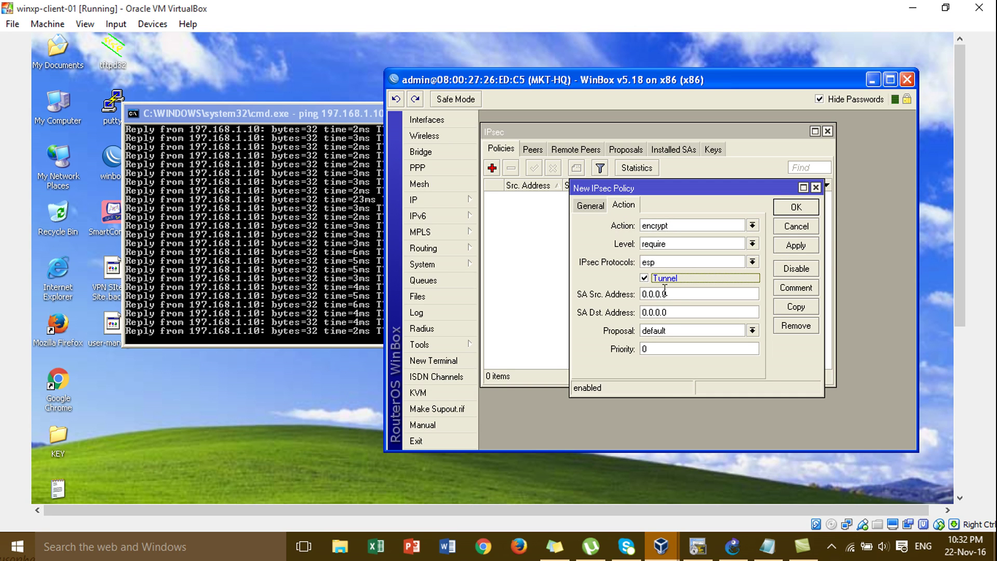
drag(676, 295, 552, 275)
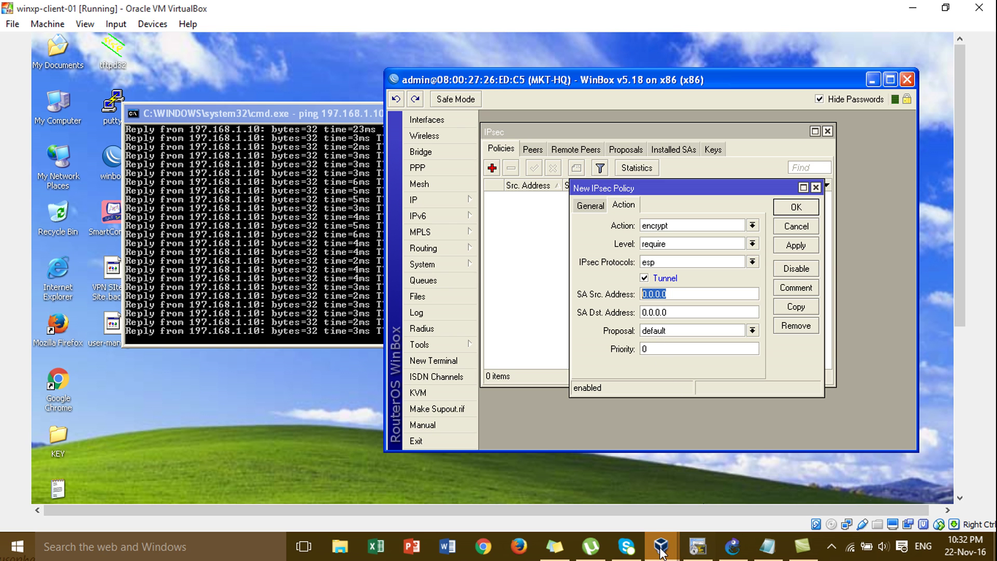
After checking the GNS3 topology, enter 201.1.1.1 as the policy's SA Src. Address.
click(732, 548)
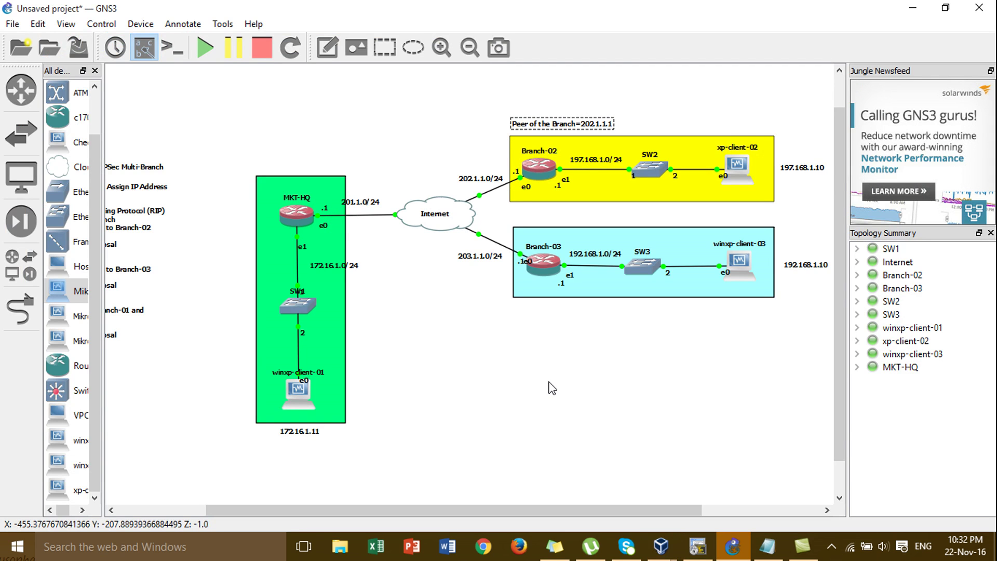
click(668, 548)
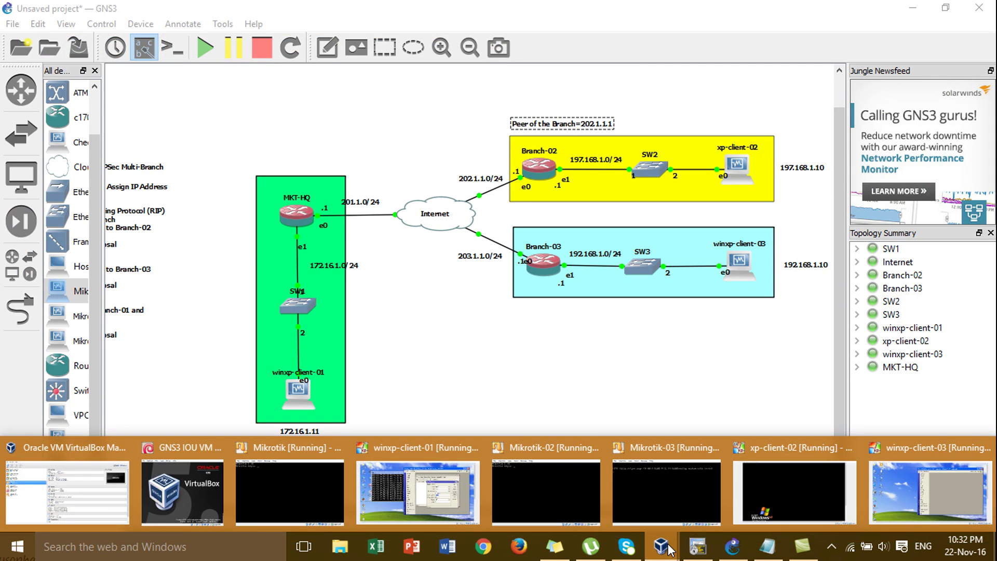
click(457, 488)
text(201.1.1)
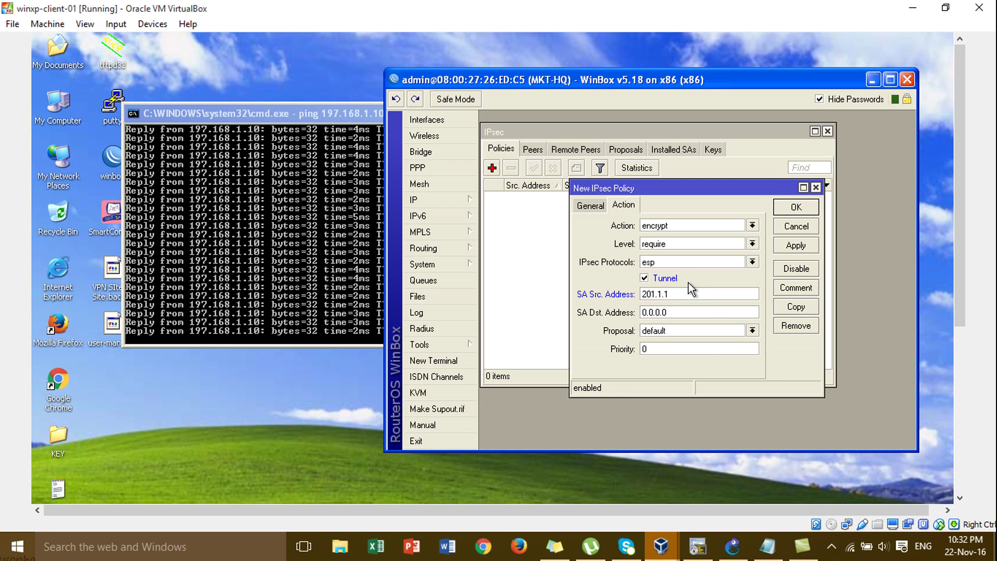
text(.1)
key(Tab)
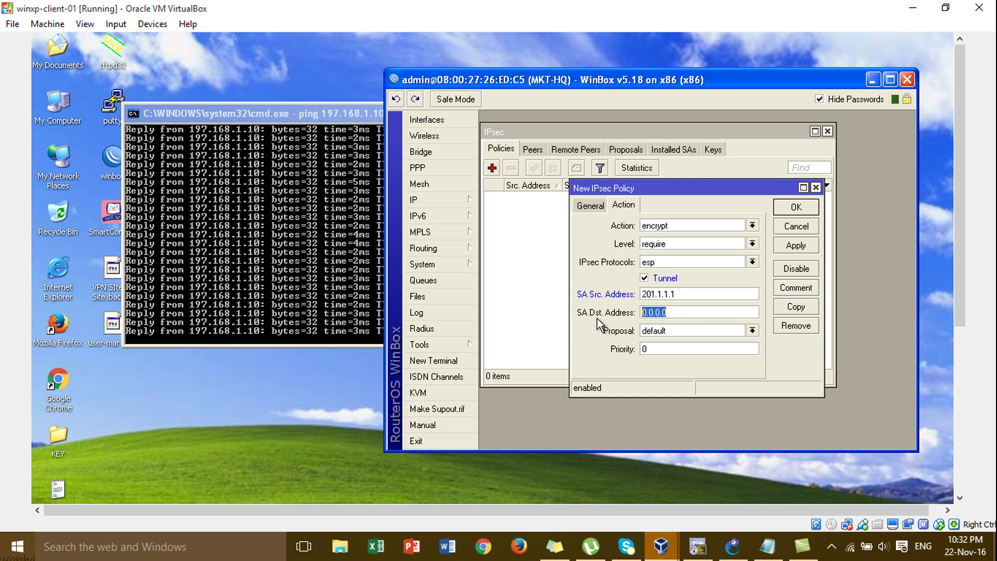
Confirm the Branch-02 peer address in GNS3 and enter 202.1.1.1 as SA Dst. Address.
click(722, 545)
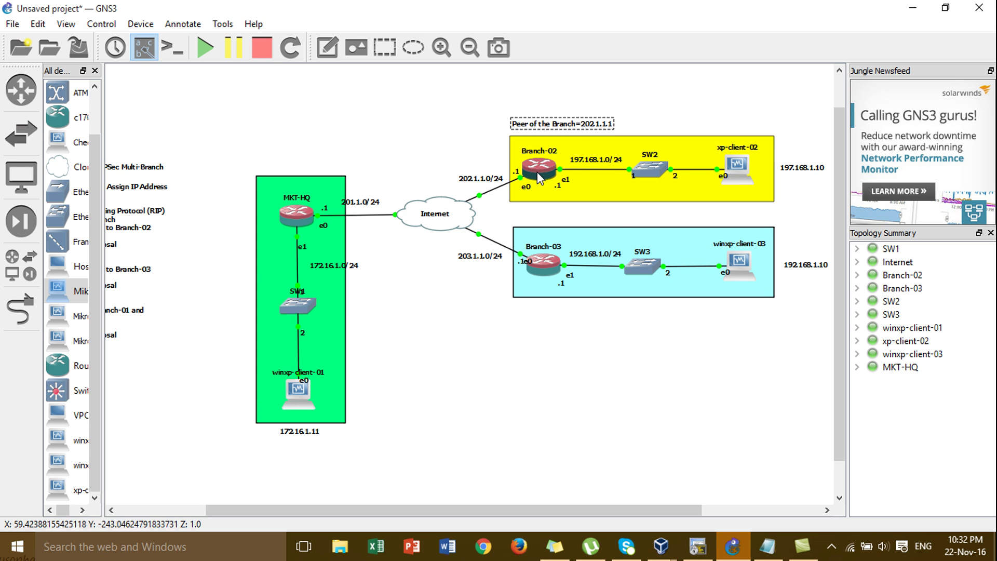
click(660, 551)
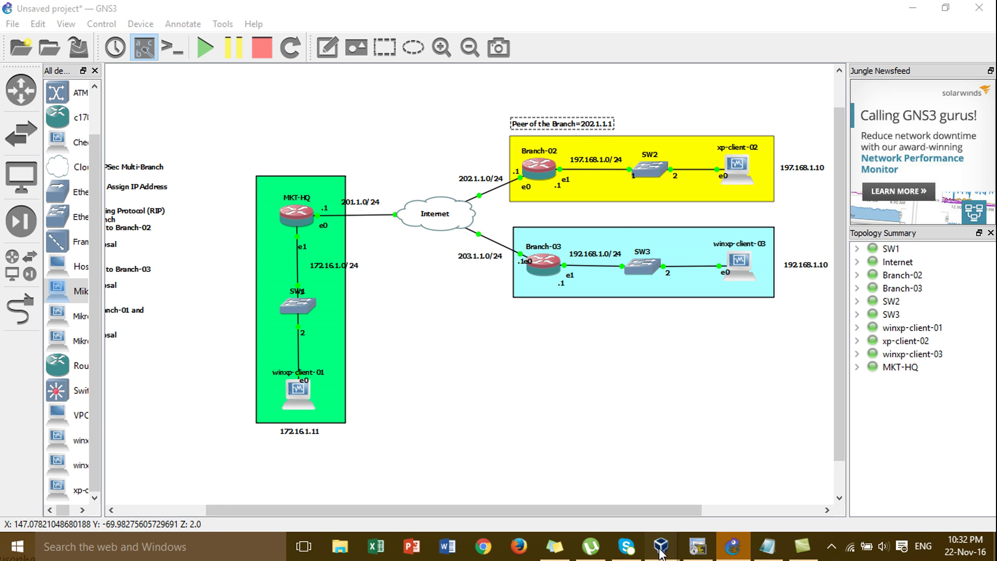
click(421, 488)
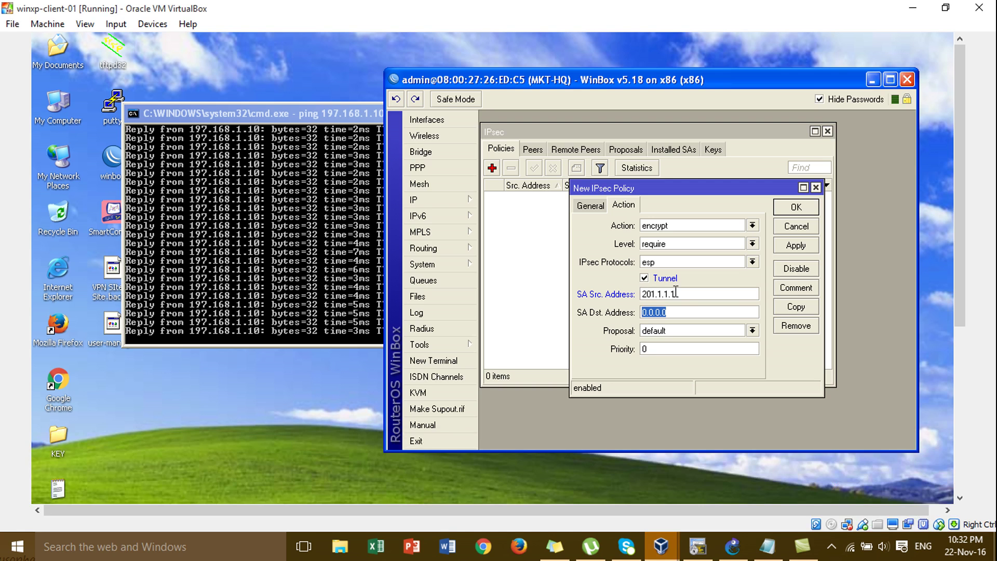
text(2)
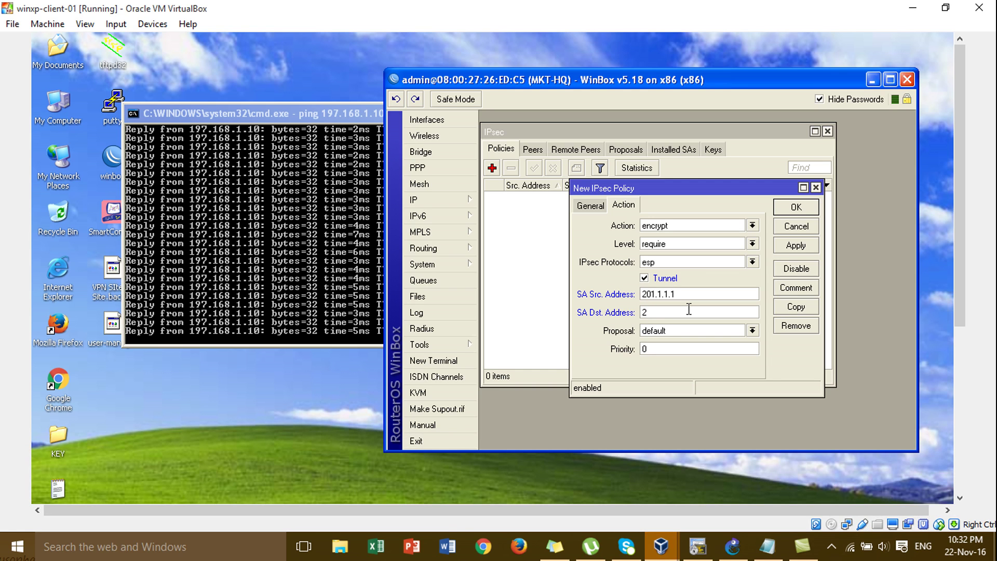
text(02.1.1.1)
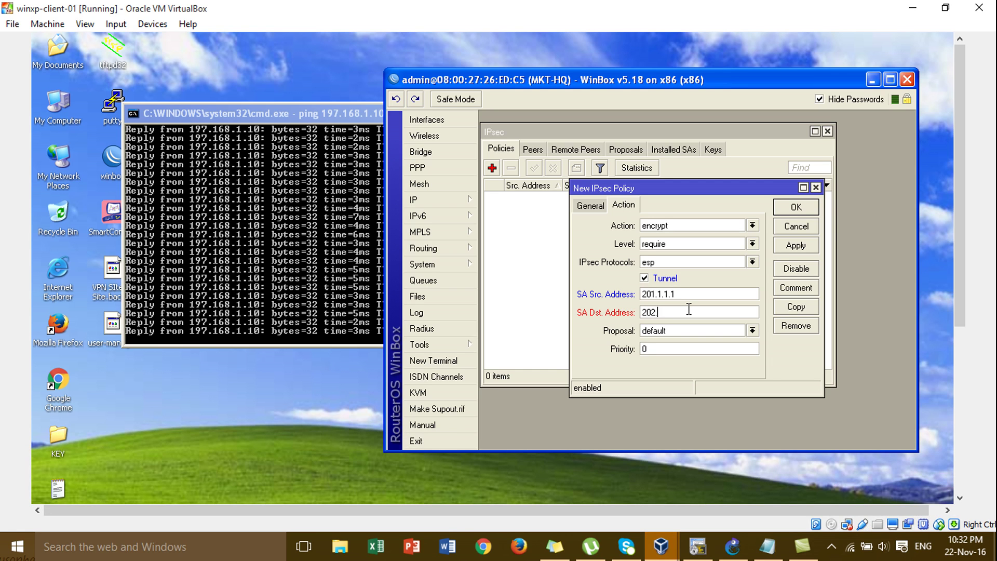
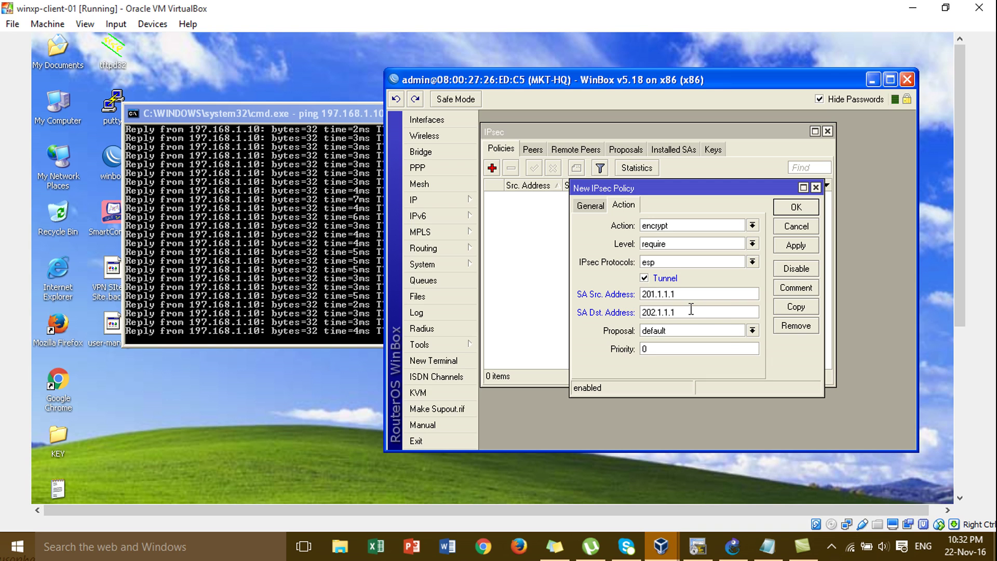
Assign proposal1 to the HQ encrypt policy, then apply and save it.
click(723, 328)
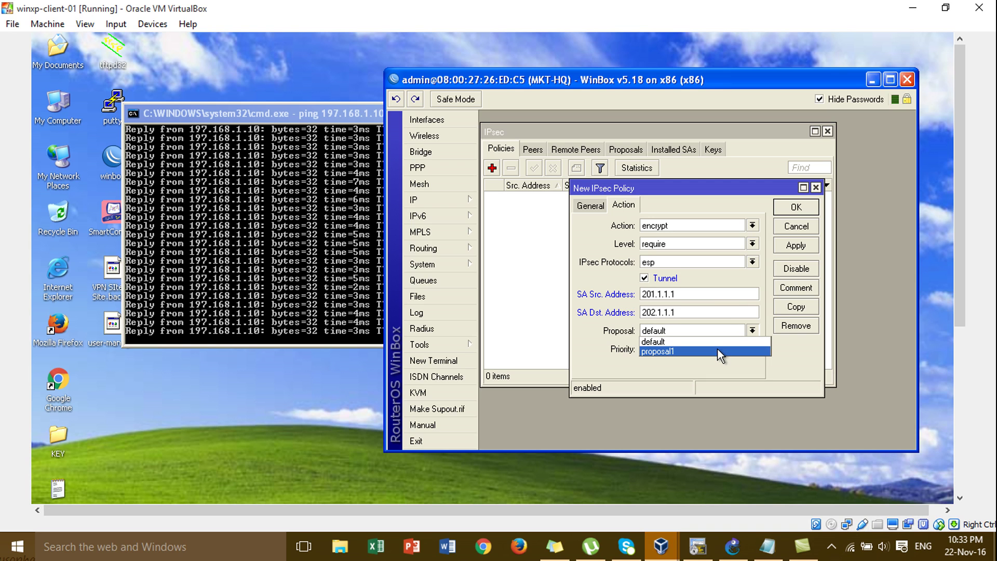
click(717, 348)
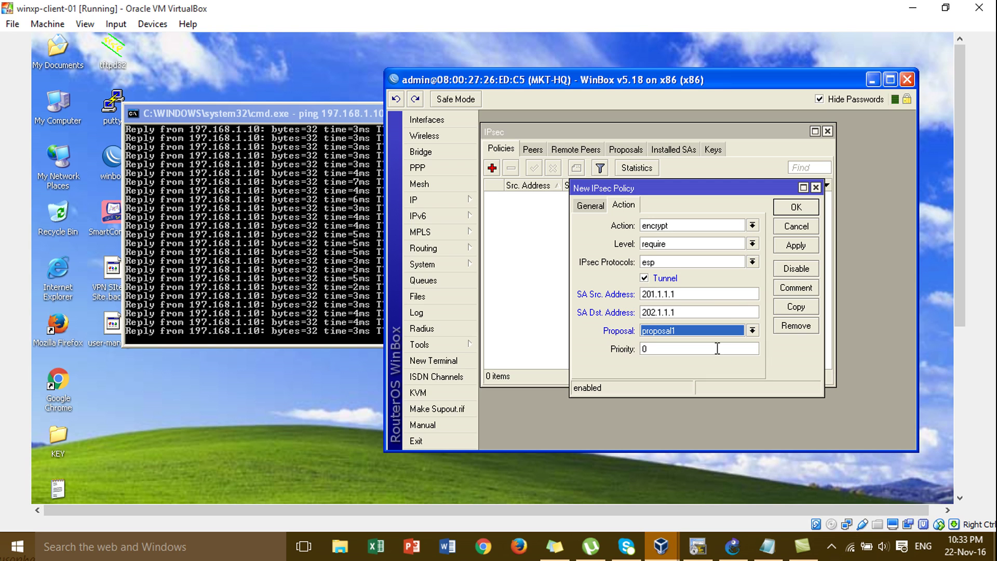
click(799, 245)
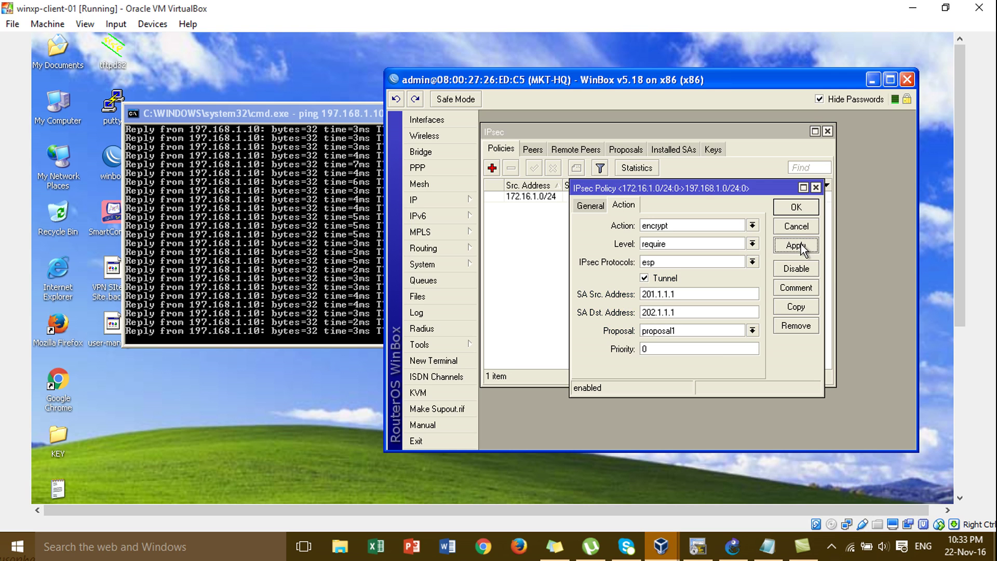
click(795, 207)
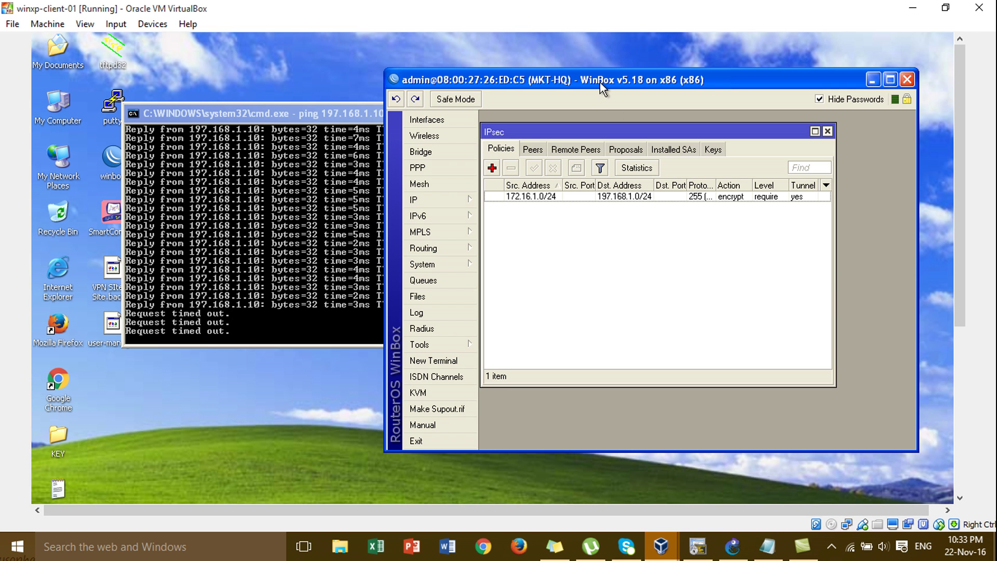
drag(600, 82, 504, 75)
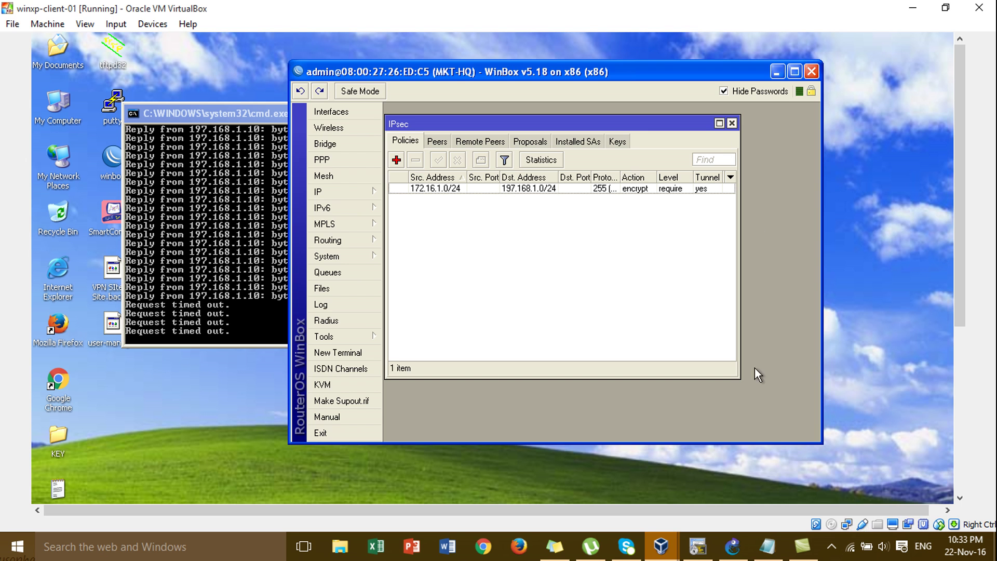
mouse_move(670, 552)
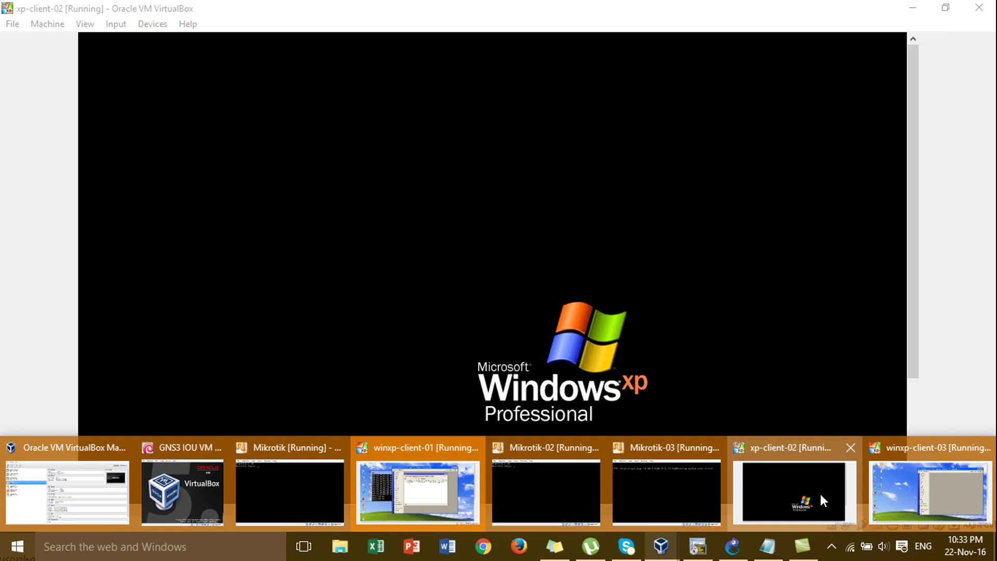
On xp-client-02, reposition Branch-02 WinBox and close its RIP, DHCP Server and Interface List windows.
click(820, 496)
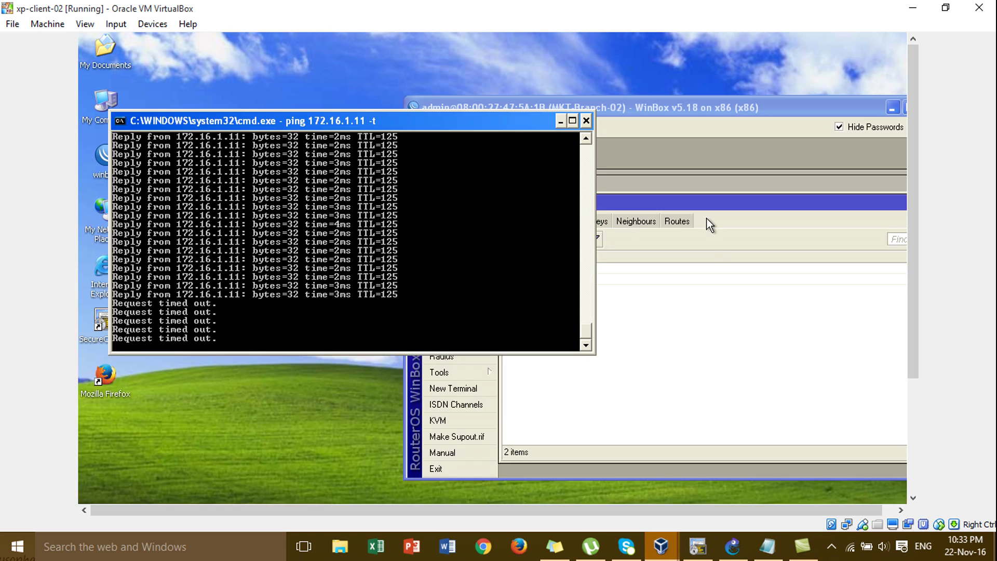
click(627, 111)
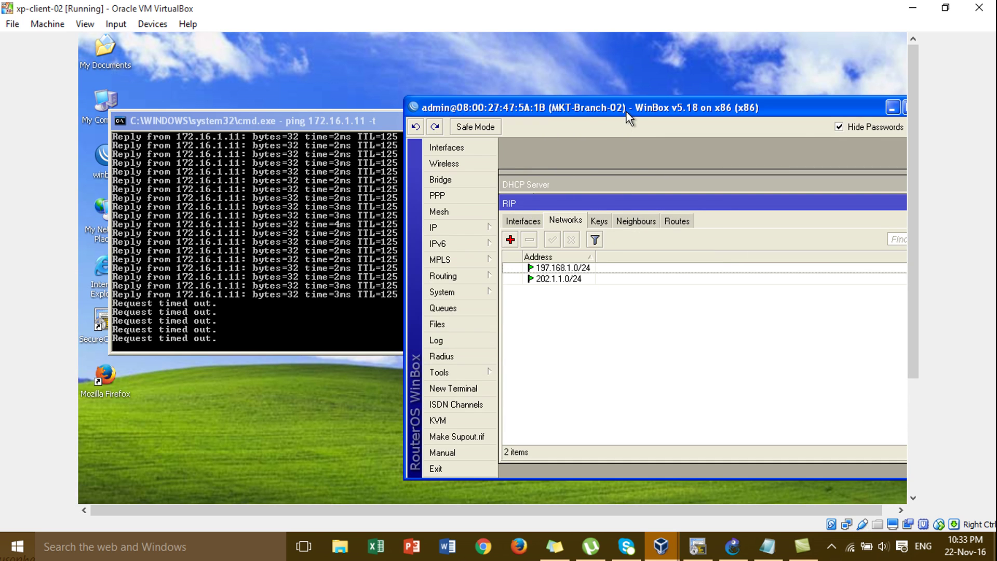
drag(626, 111, 572, 80)
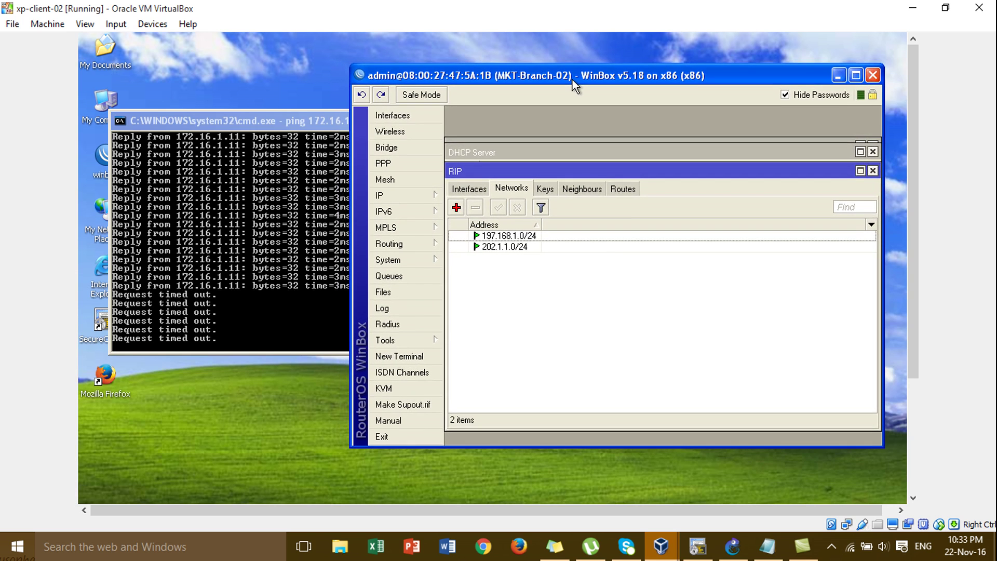
click(873, 171)
click(872, 152)
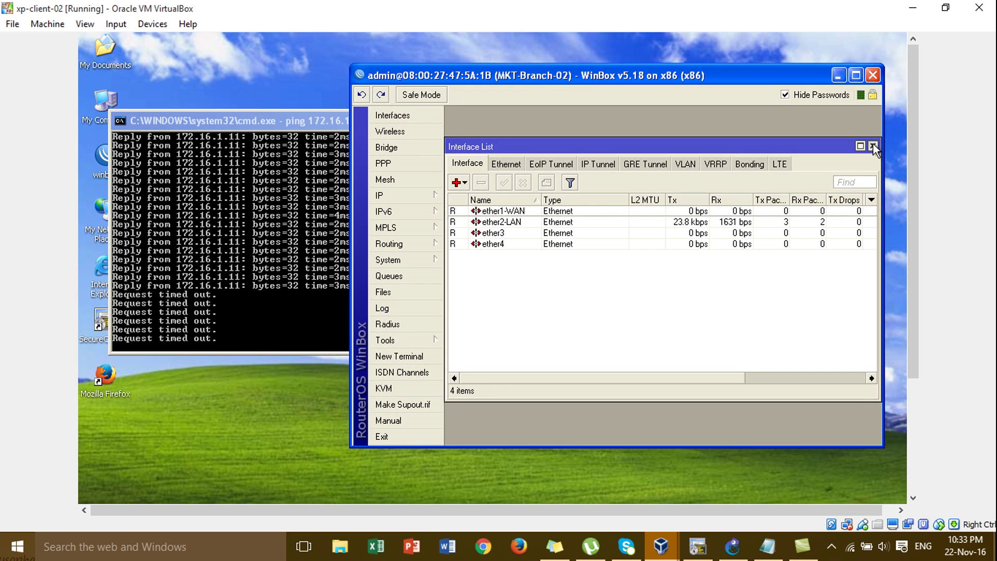
click(873, 147)
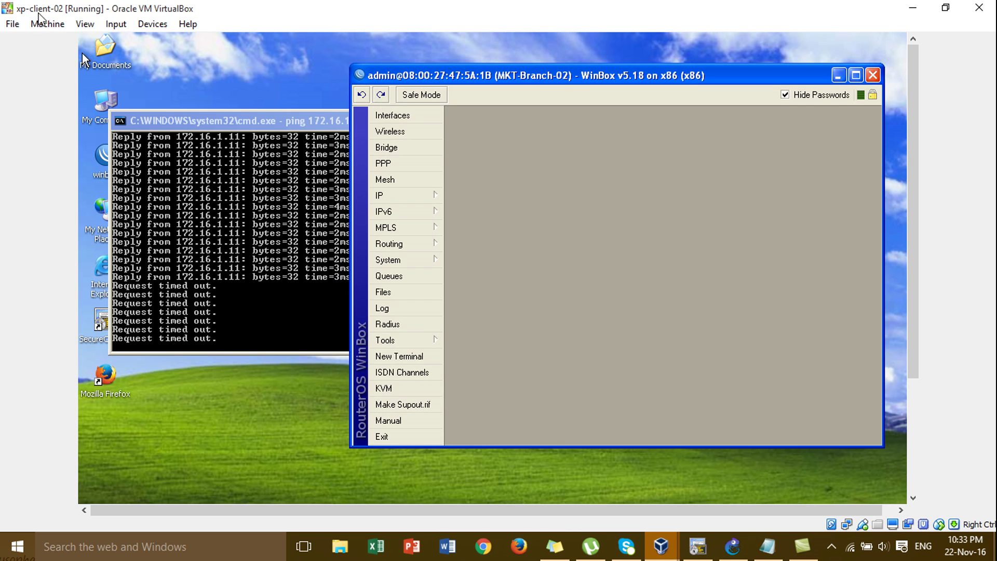
Glance at the GNS3 topology, then return to the xp-client-02 WinBox session.
click(732, 546)
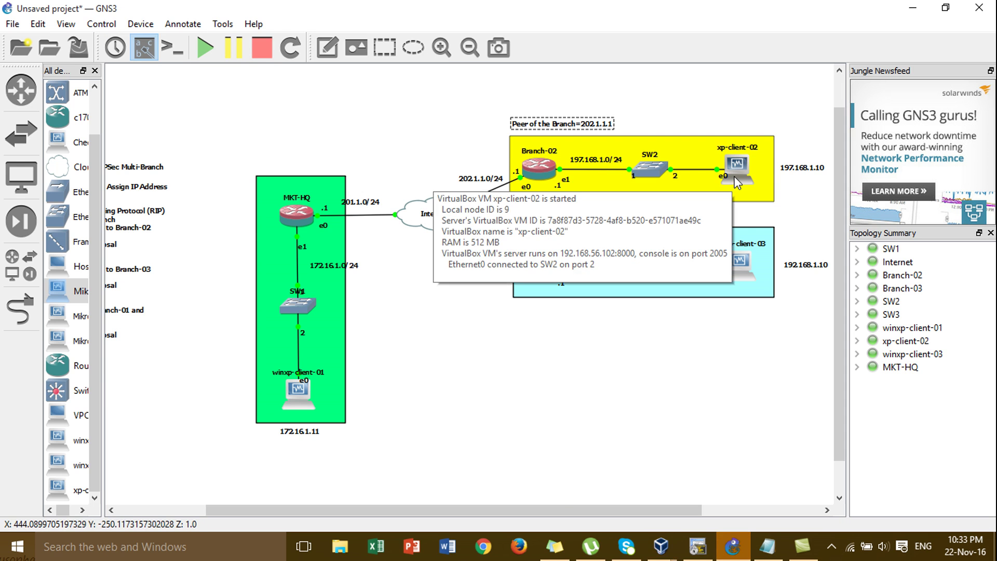
mouse_move(669, 556)
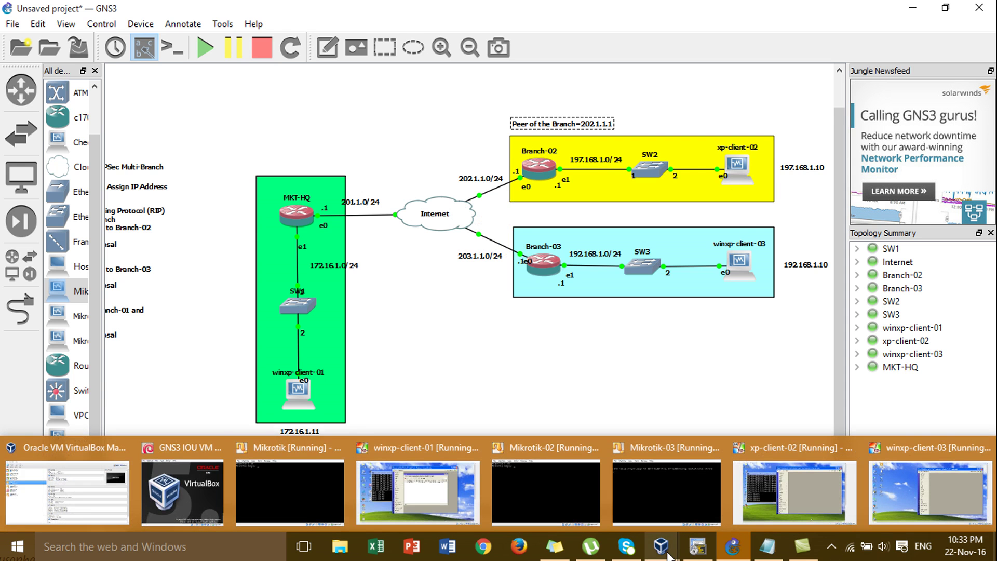
click(818, 484)
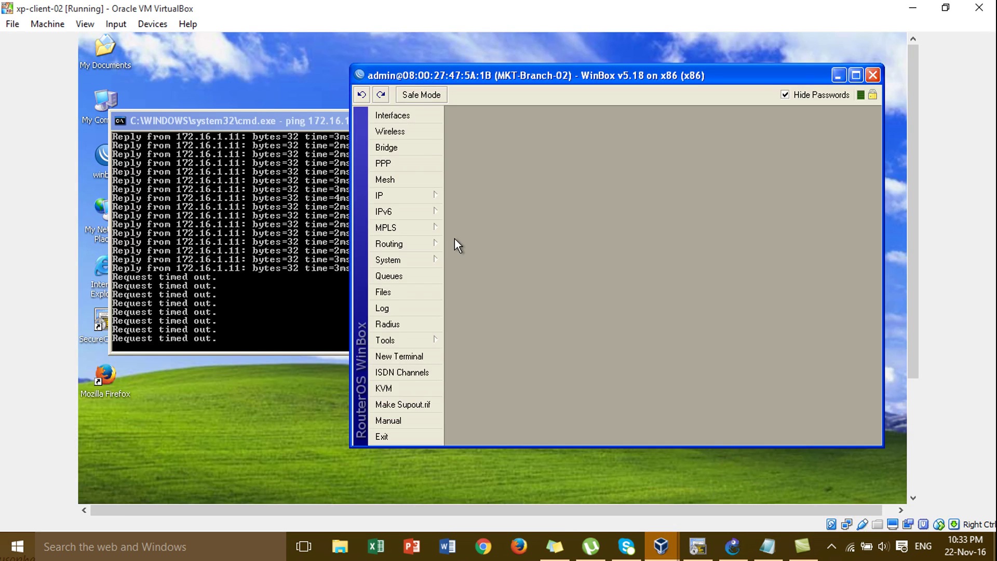
click(424, 202)
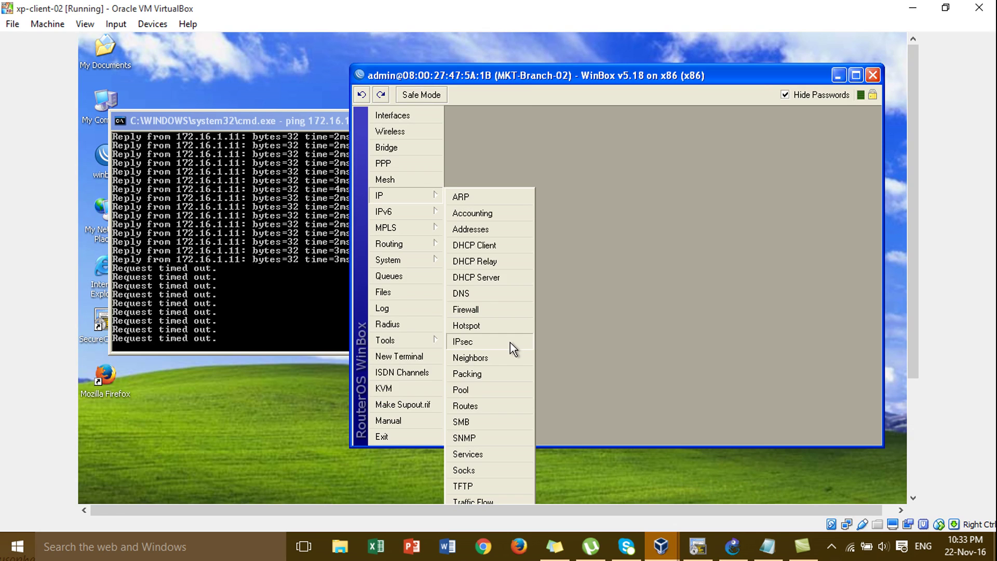
Create IPsec proposal1 on Branch-02 with aes-256 added to its encryption algorithms.
click(510, 342)
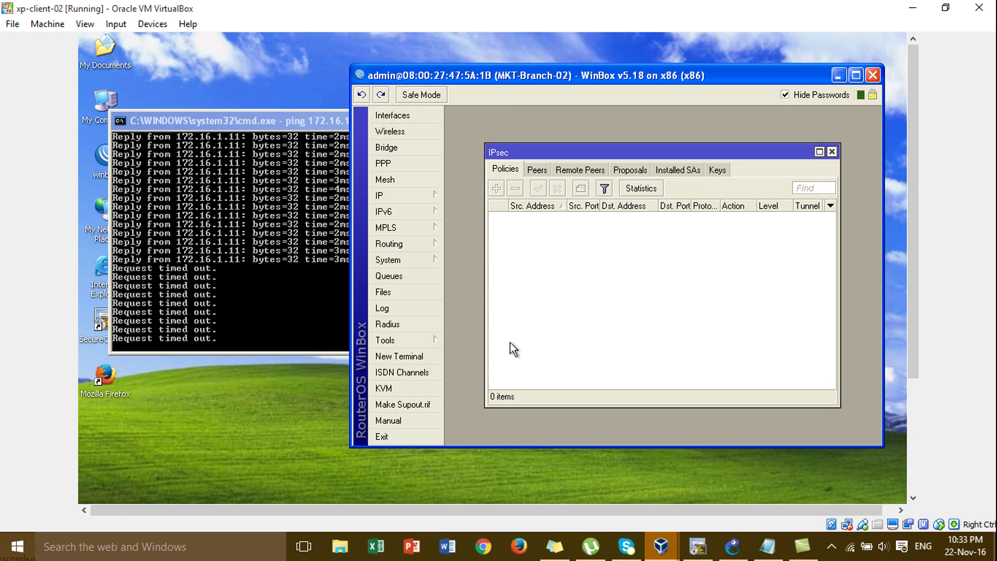
click(630, 169)
click(494, 188)
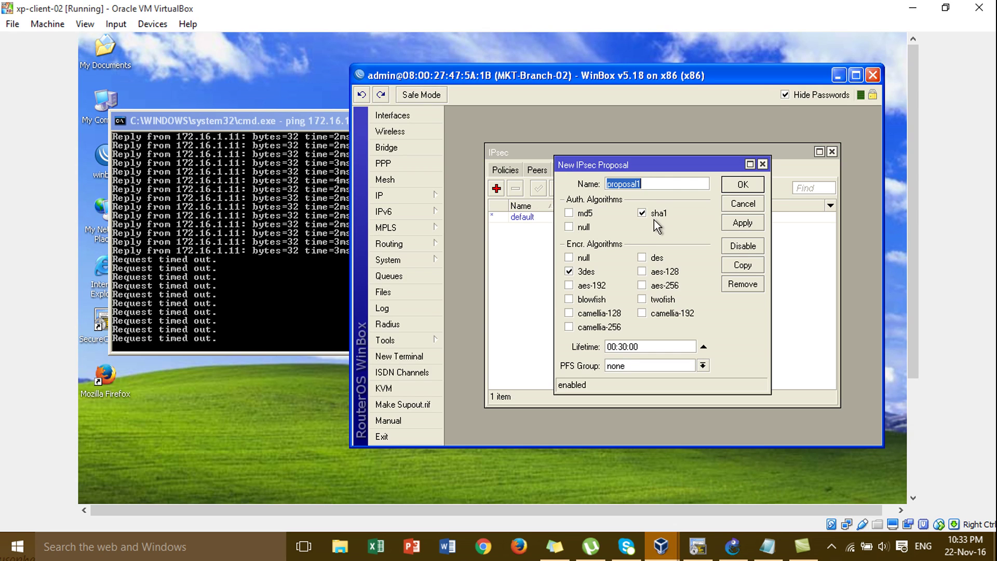
click(656, 288)
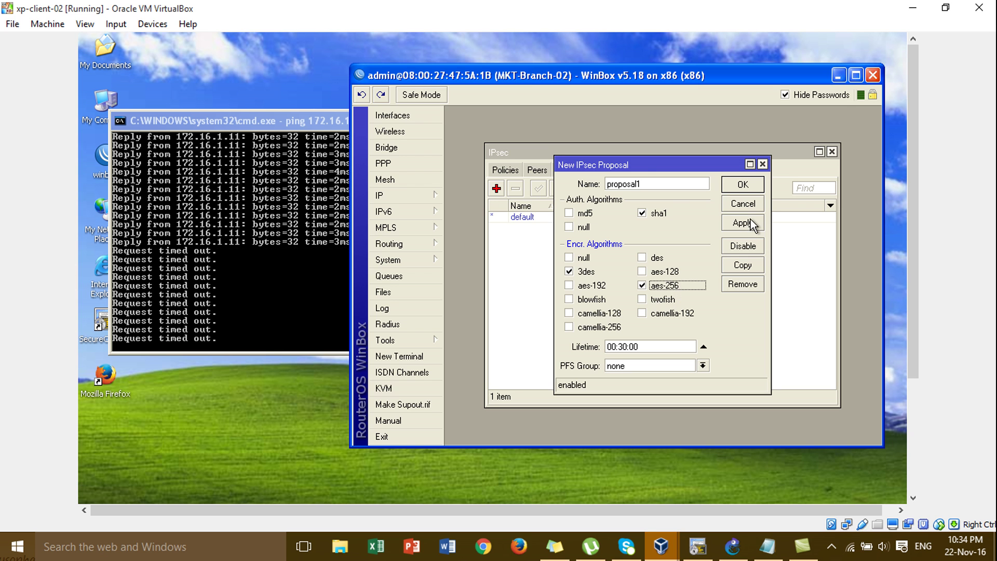
click(750, 219)
click(749, 185)
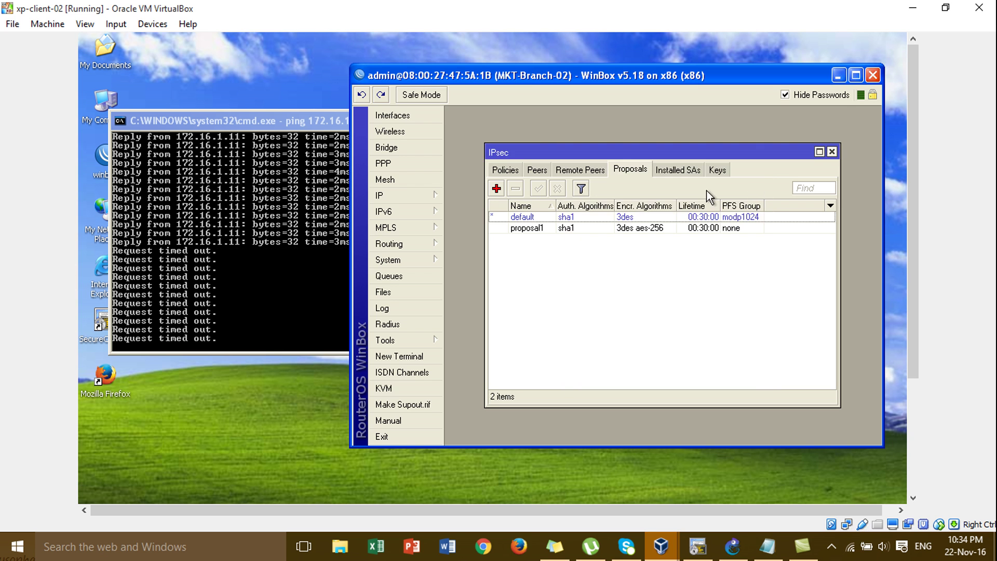
click(540, 171)
Start a new Branch-02 IPsec peer with address 201.1.1.1, then check the GNS3 topology.
click(499, 192)
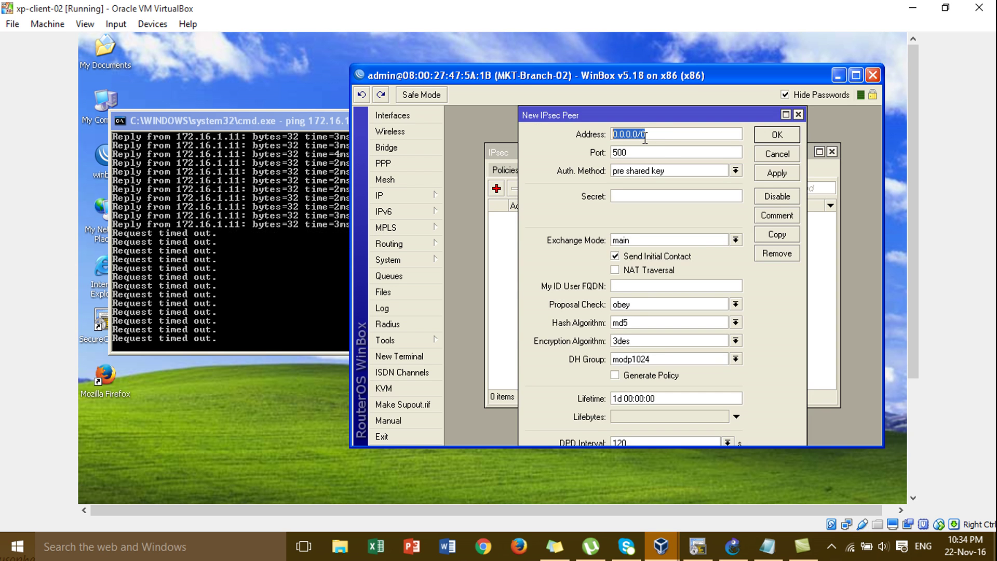
text(29)
text(1.1)
text(.1.1)
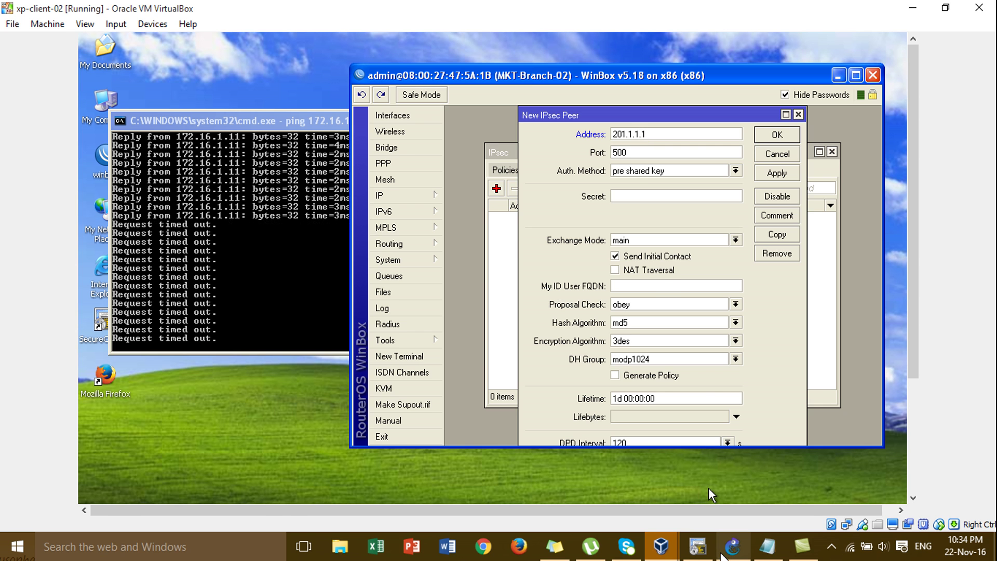
click(730, 550)
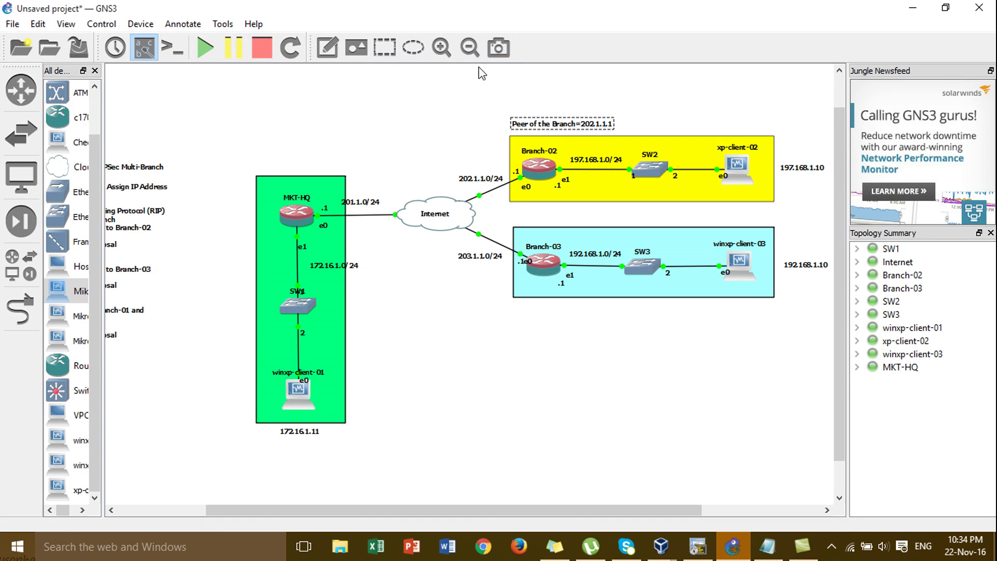
Place a 'Peer of the HQ' note above MKT-HQ in GNS3, then return to the Branch-02 peer dialog.
click(328, 48)
click(269, 160)
text(Peer of the)
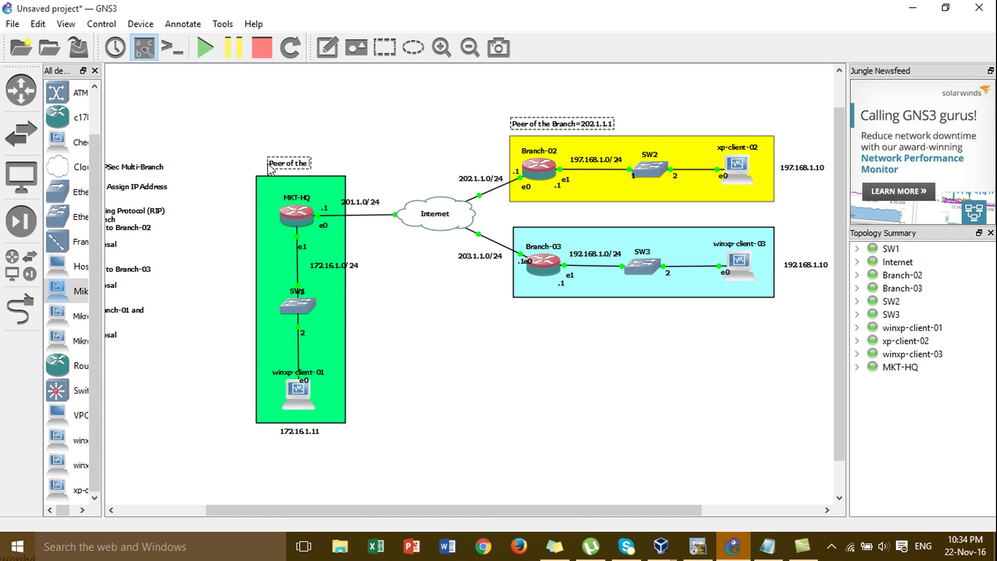
text( HQ=201.1.1)
key(BackSpace)
key(BackSpace)
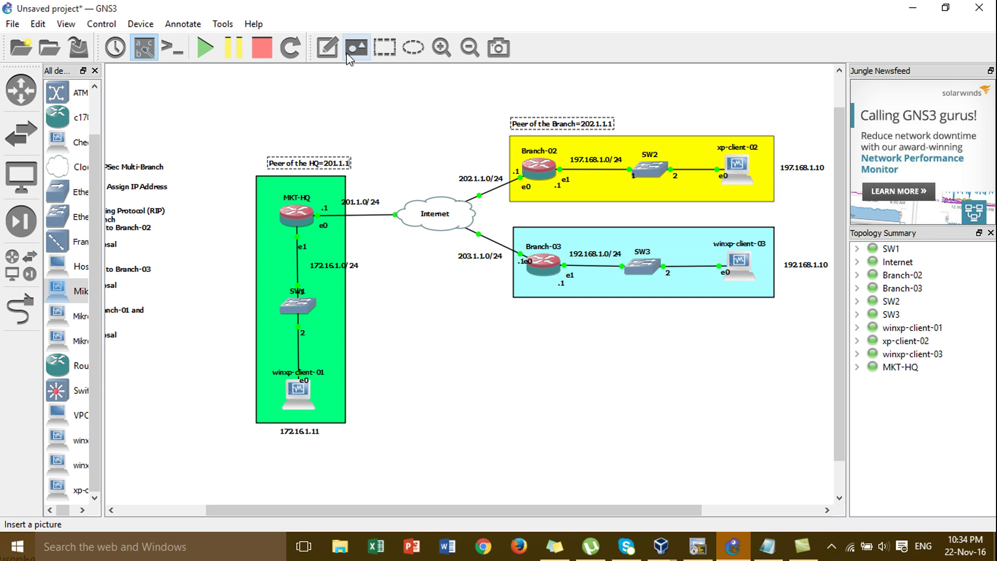
click(362, 123)
drag(352, 164, 341, 172)
click(383, 162)
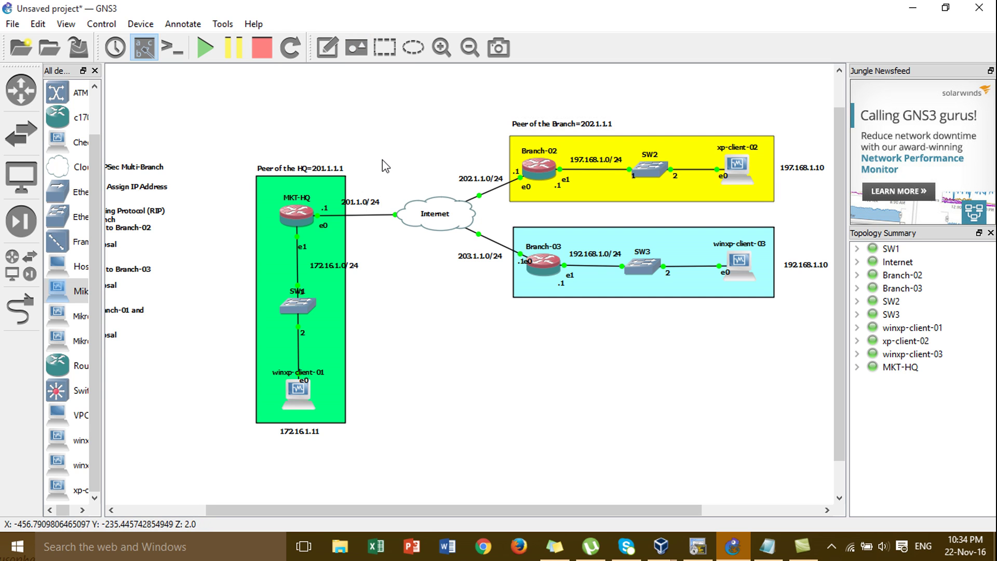
click(655, 545)
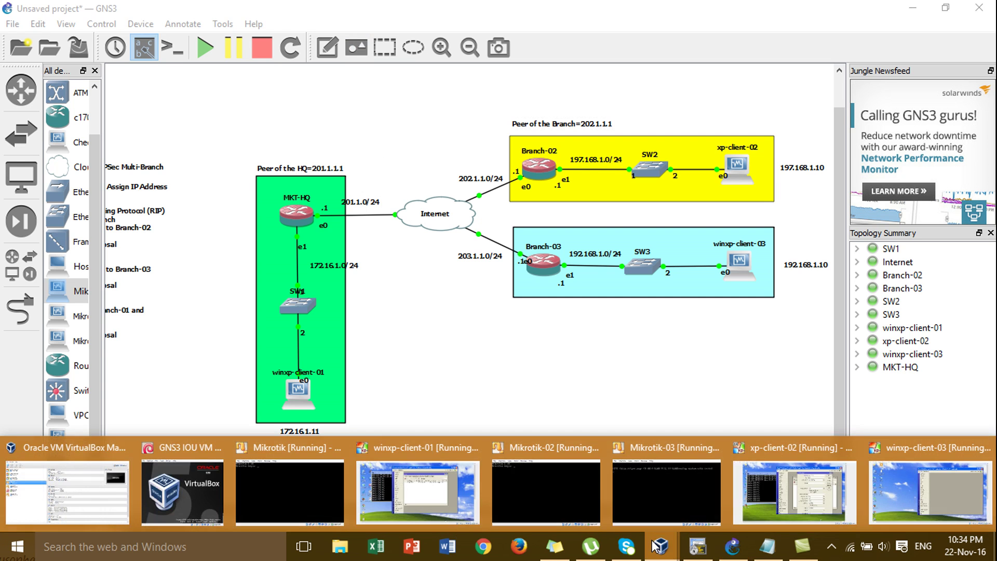
click(749, 512)
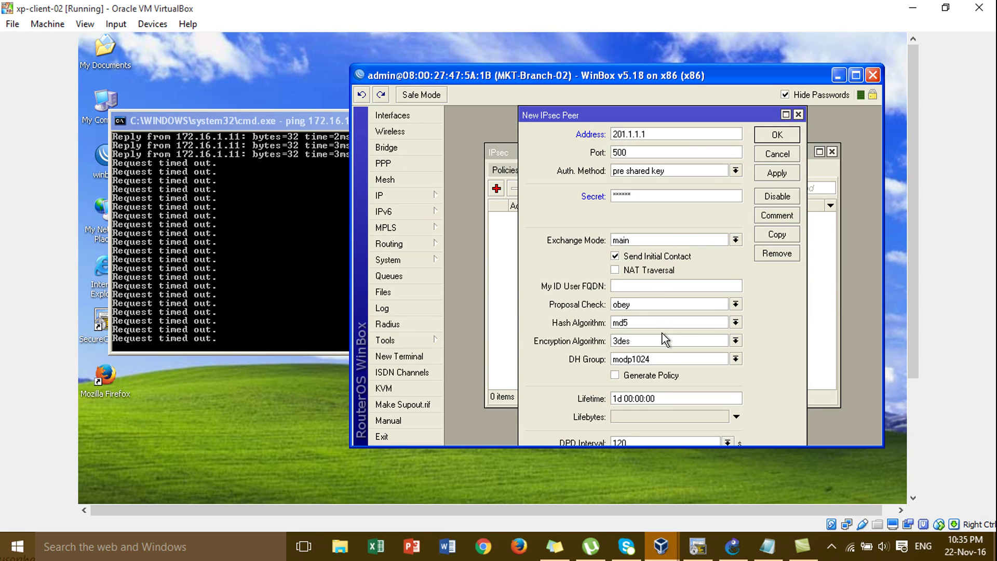
Save the 201.1.1.1 peer with sha hashing and aes-256 encryption, and start a new IPsec policy.
click(678, 323)
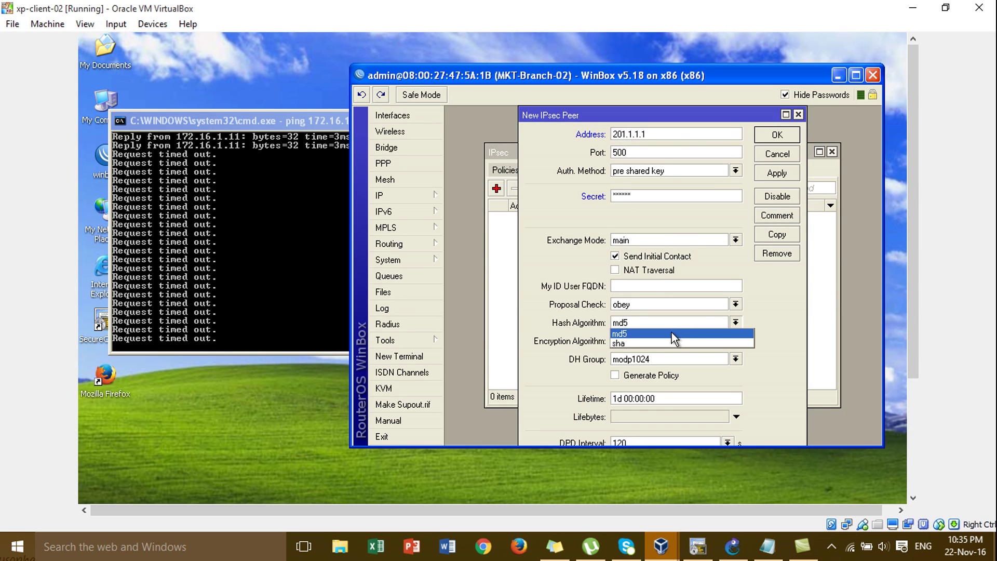
click(673, 341)
click(673, 341)
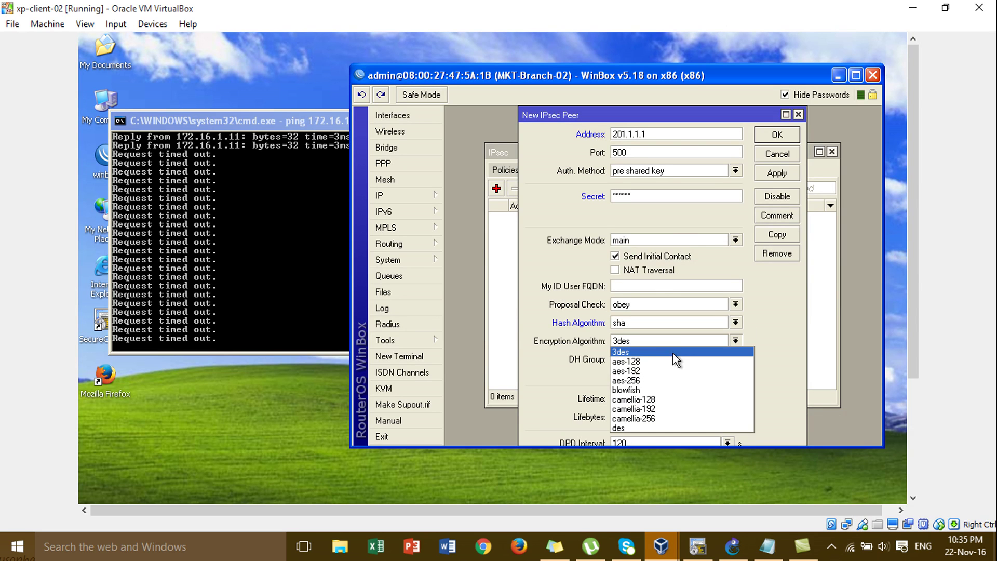
click(670, 379)
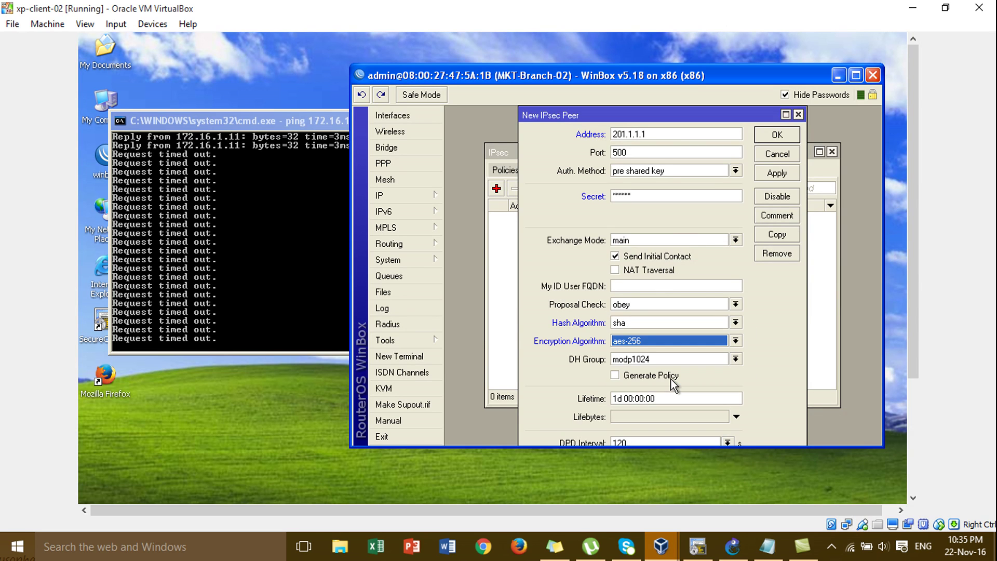
click(775, 137)
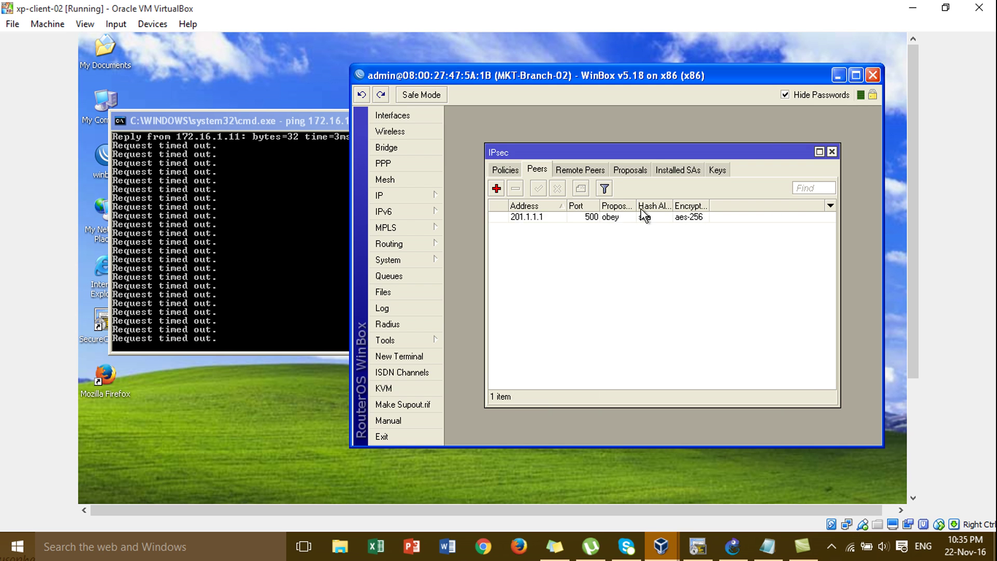
click(501, 169)
click(500, 192)
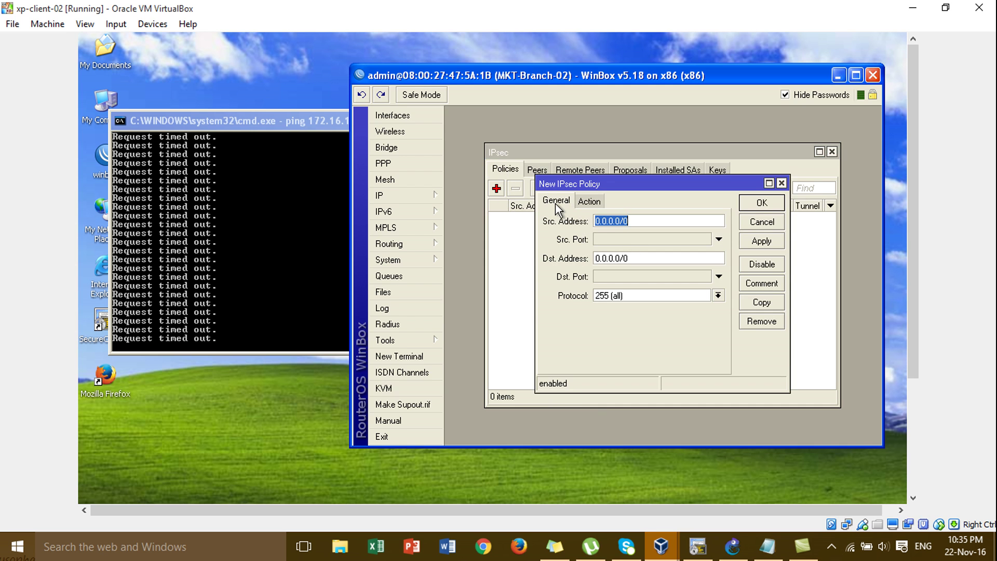
Enter 197.168.1.0/24 as the new policy's source address.
click(636, 221)
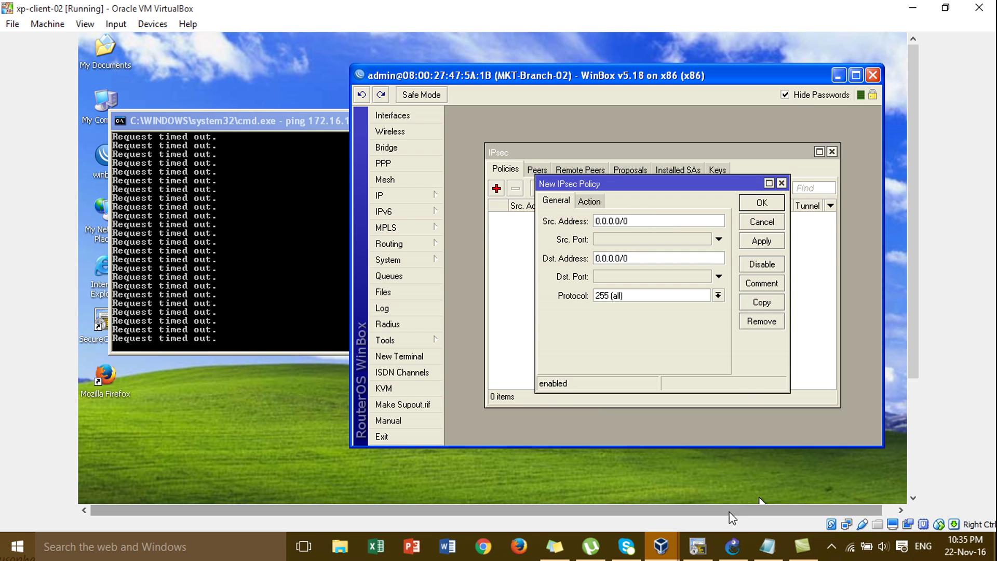
click(732, 546)
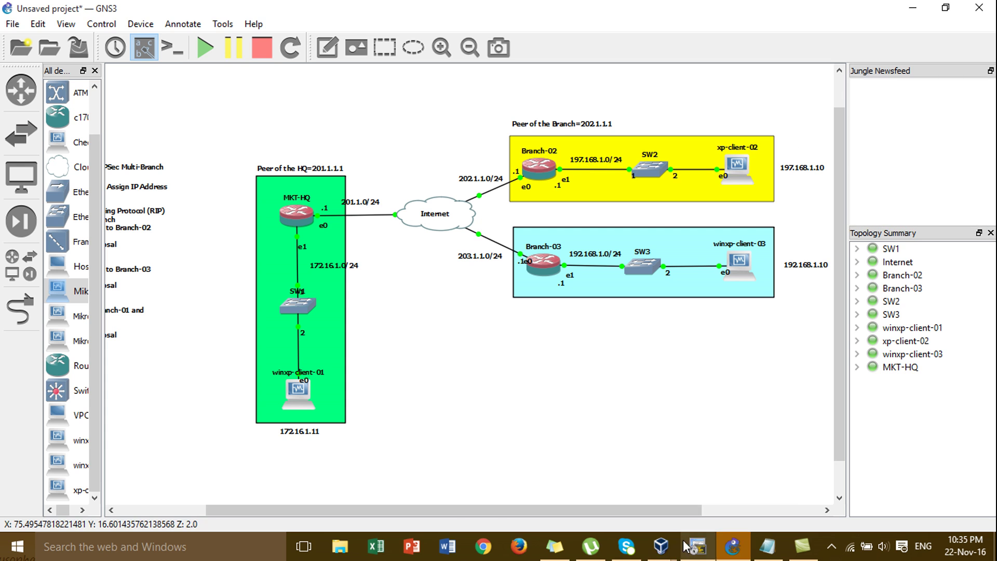
click(670, 554)
click(669, 555)
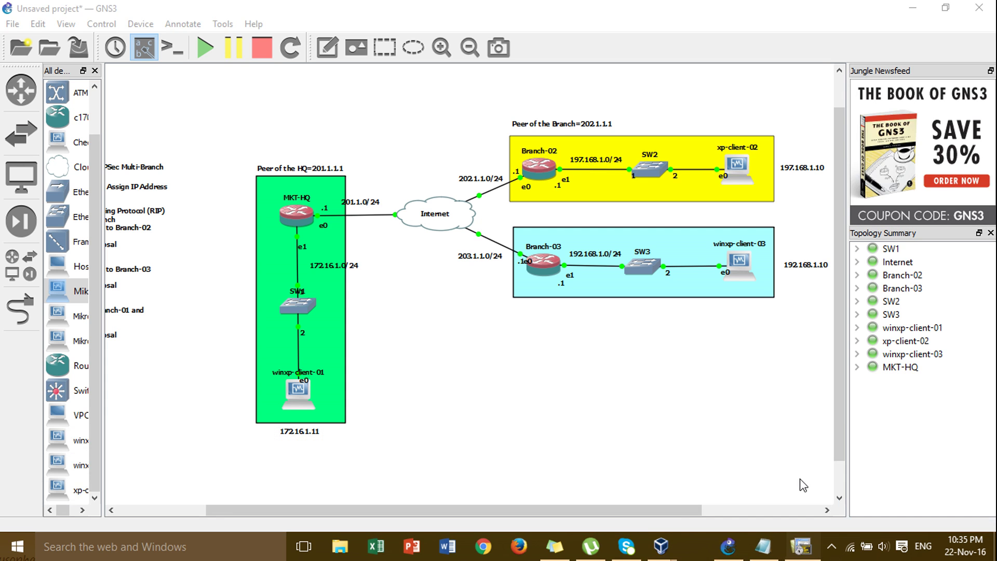
click(668, 553)
click(805, 506)
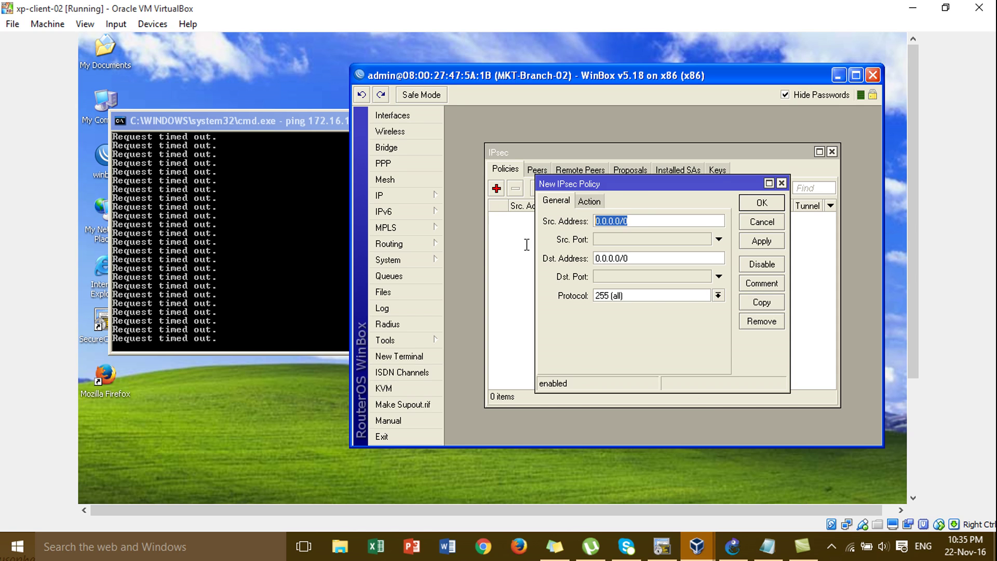
text(197.168.)
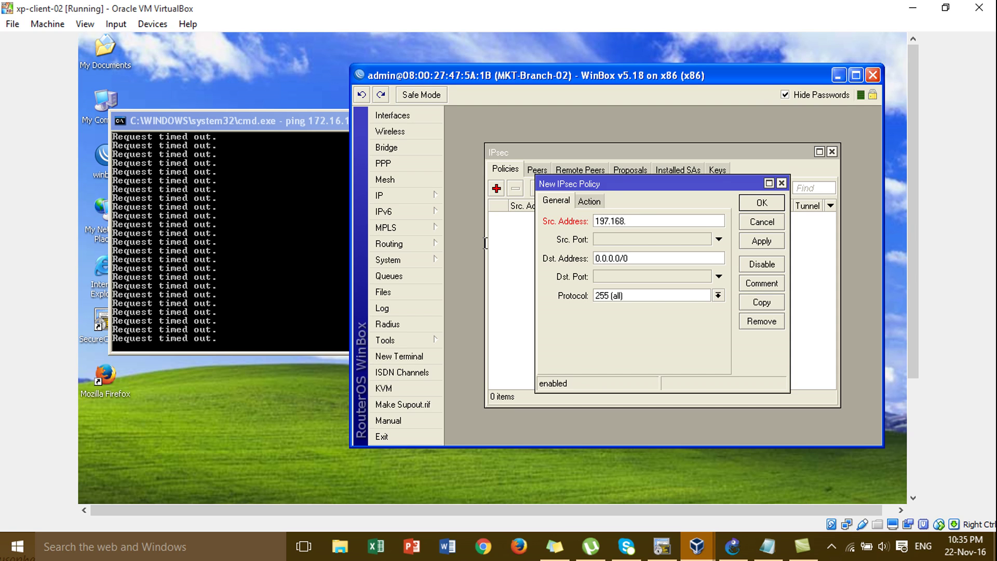
text(1.0/24)
Enter 172.16.1.0/24 as the policy's destination address.
drag(639, 259, 512, 248)
click(732, 546)
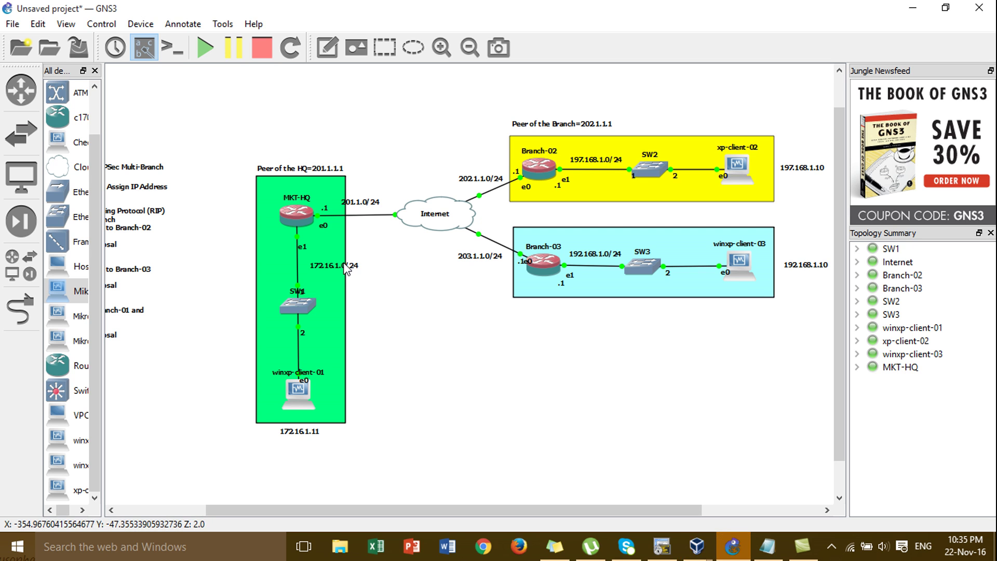
mouse_move(697, 545)
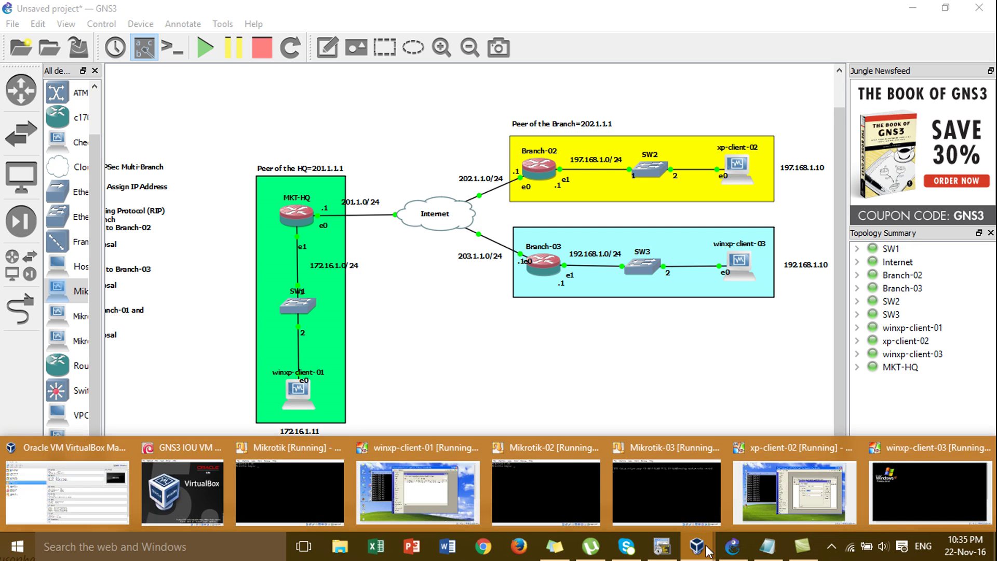
click(776, 498)
text(172)
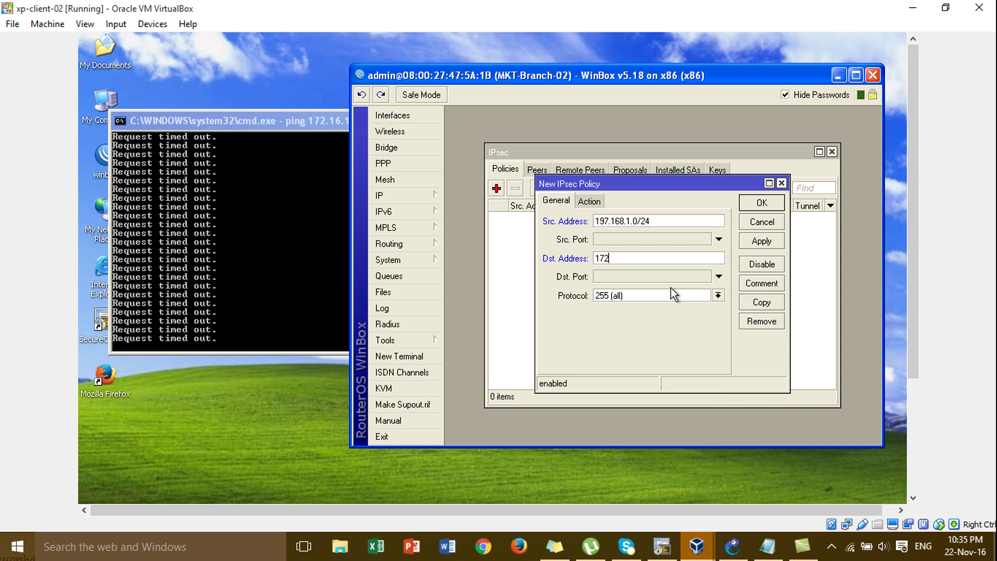
text(.16.1.0/24)
click(590, 201)
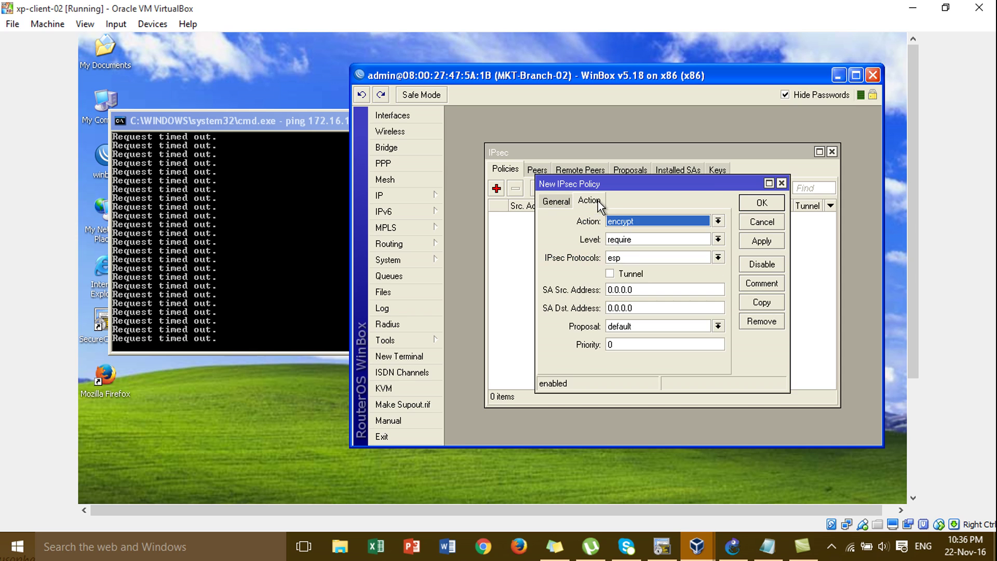
Enable tunnel mode with SA source 201.1.1.1 and SA destination 202.1.1.1.
click(628, 273)
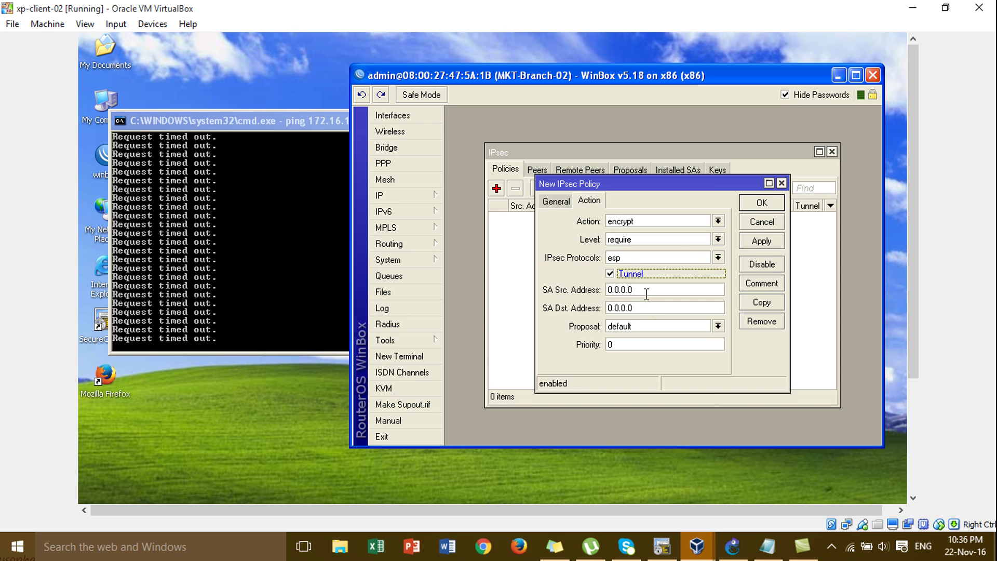
drag(646, 289, 559, 292)
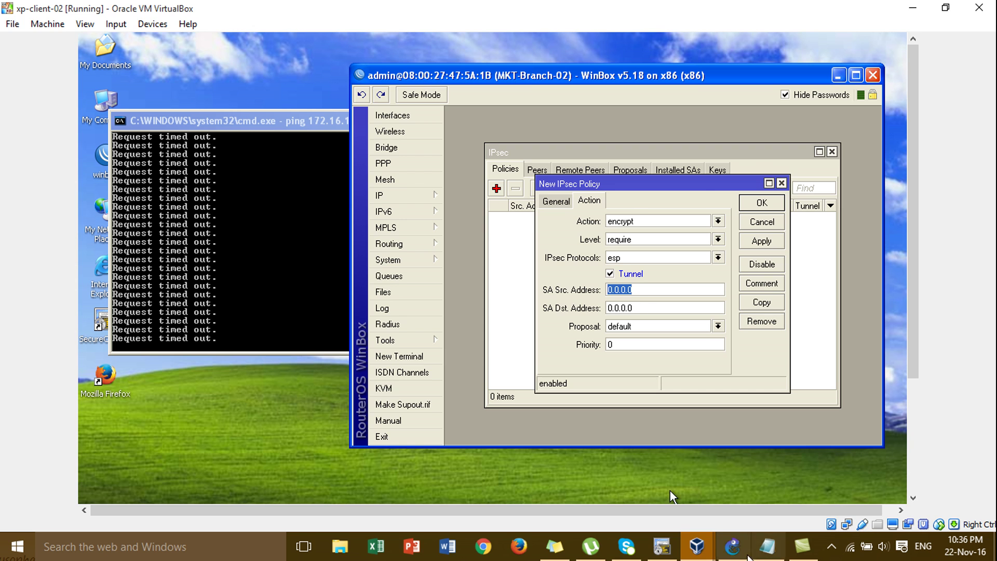
click(732, 547)
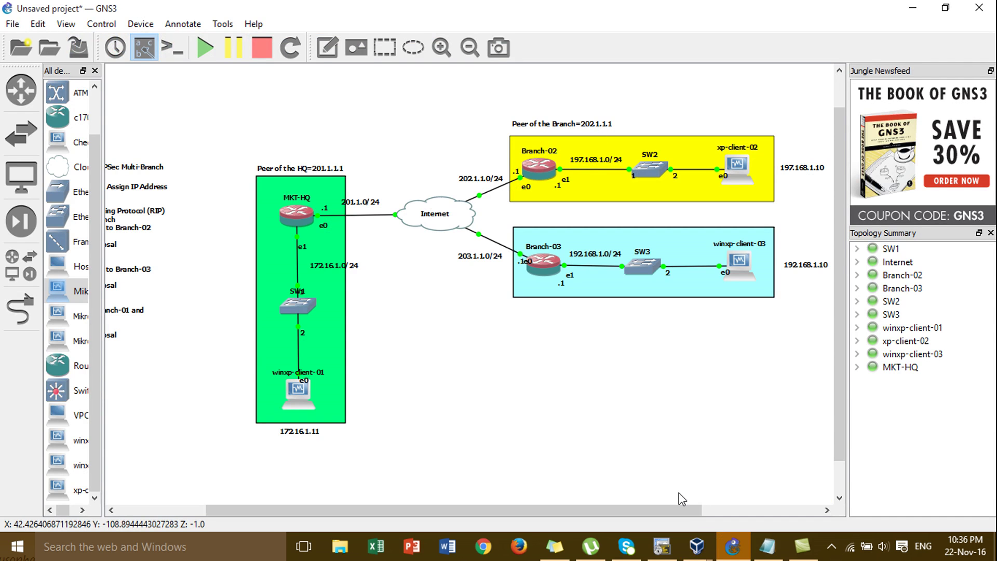
mouse_move(696, 545)
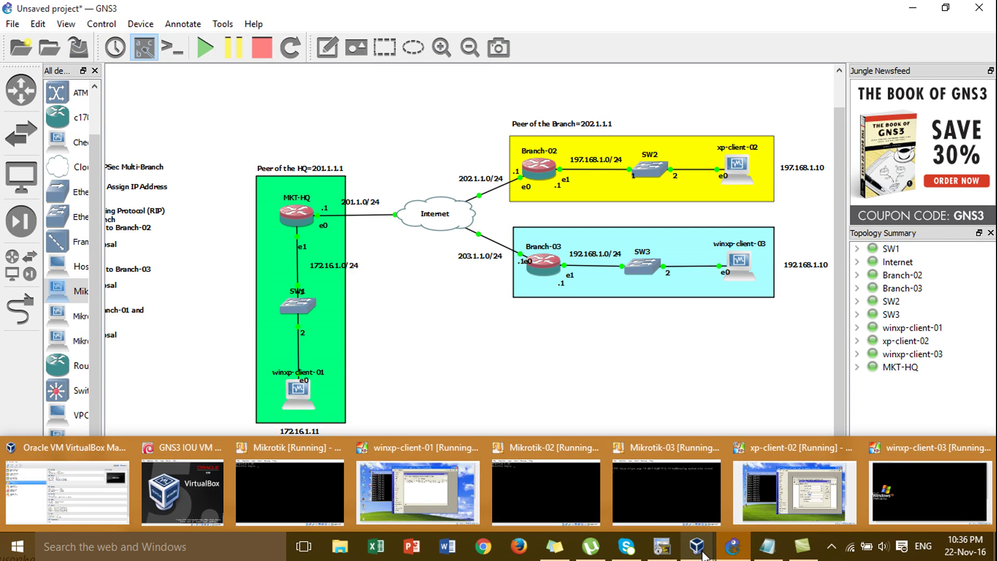
click(796, 471)
text(201.1.1.1)
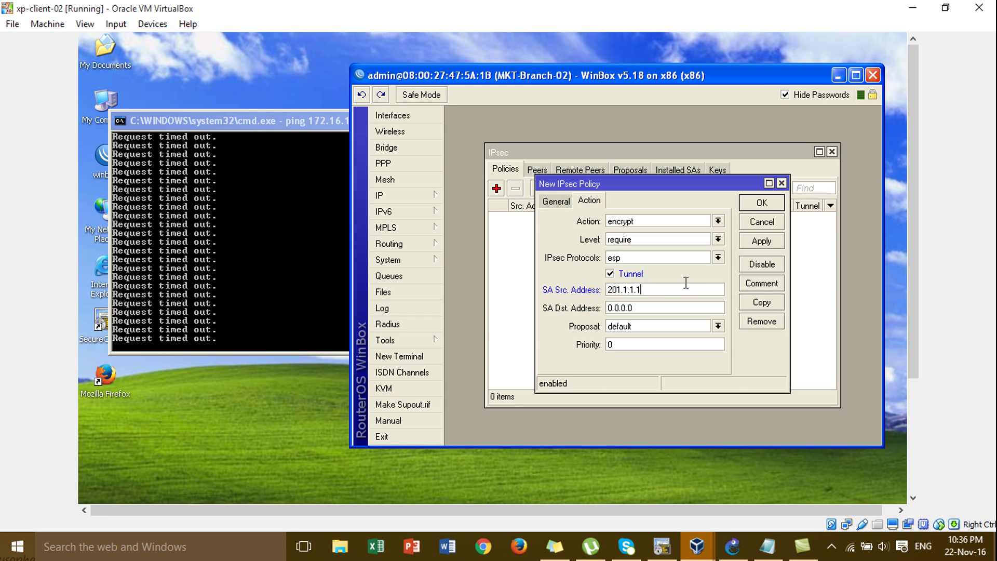
key(Tab)
text(202.1.1.1)
Choose proposal1 for the encrypt policy and save it.
click(633, 326)
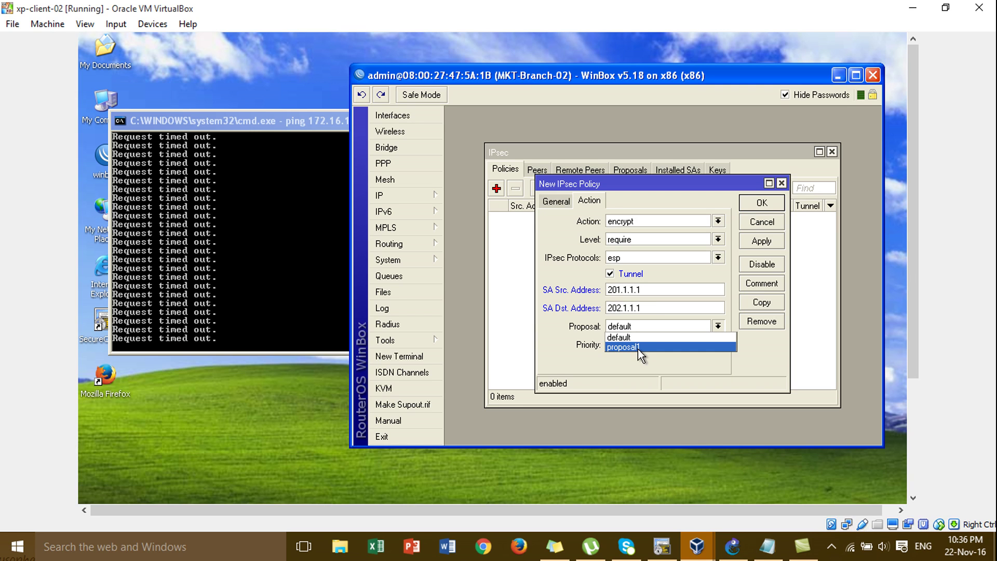
click(638, 348)
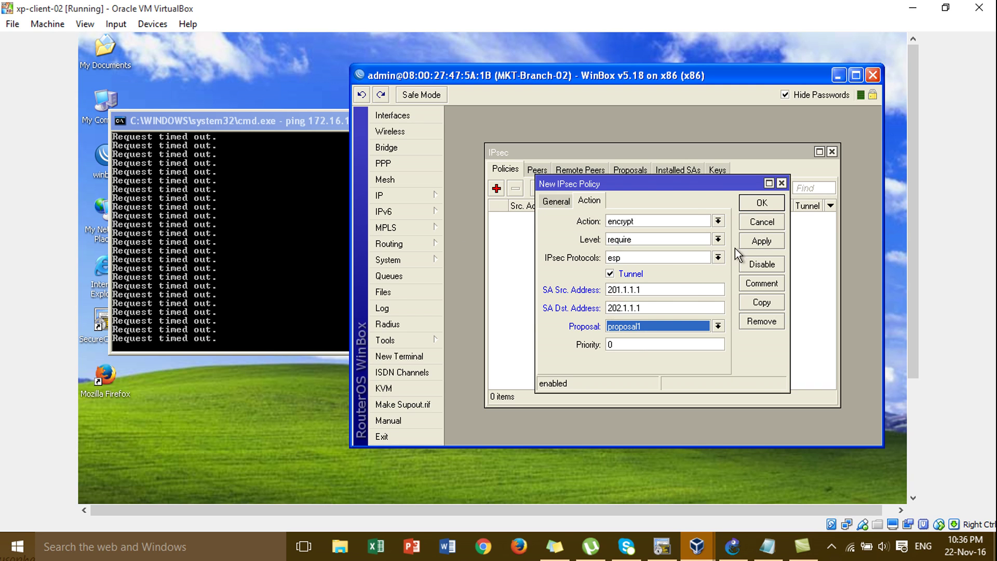
click(750, 244)
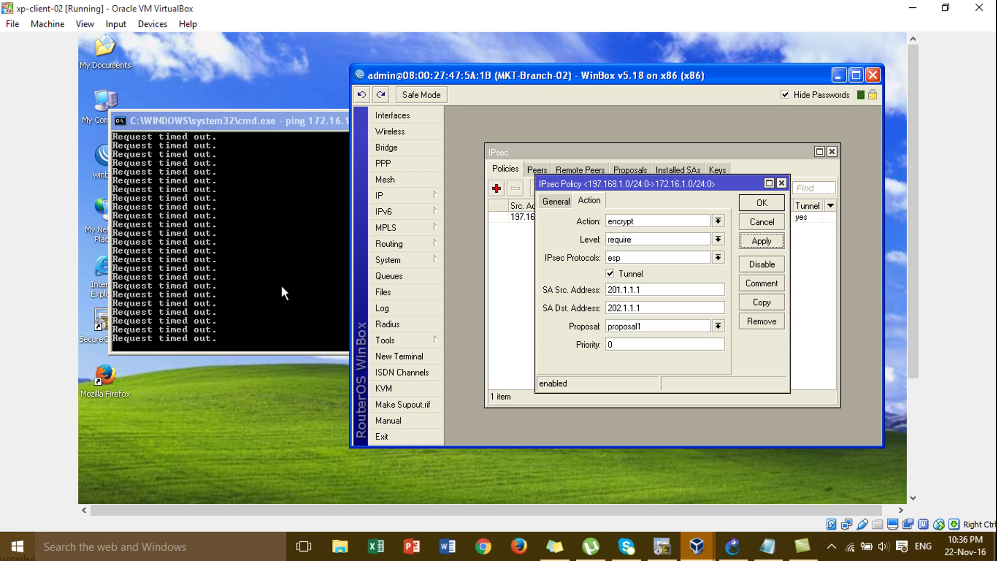
click(748, 203)
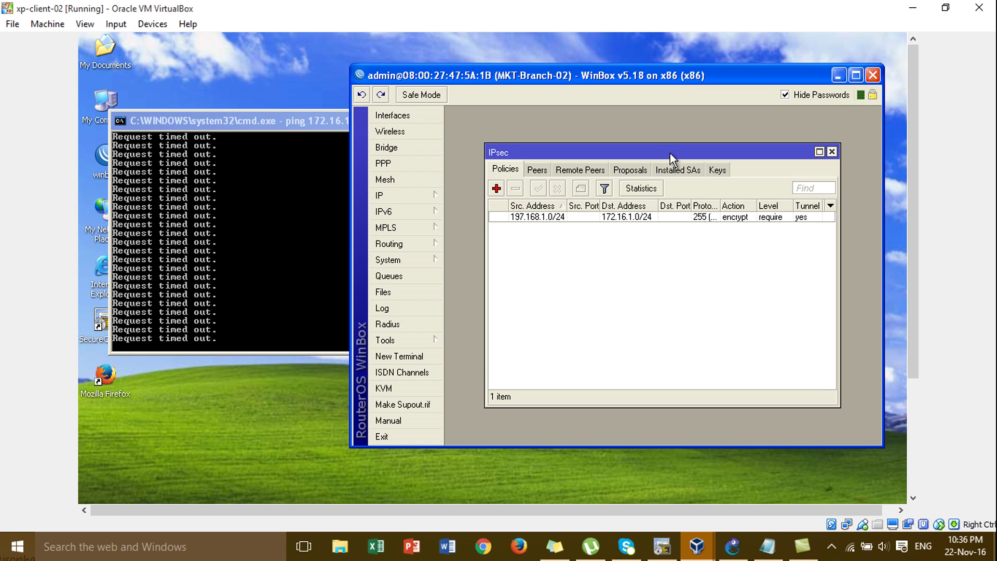
click(679, 170)
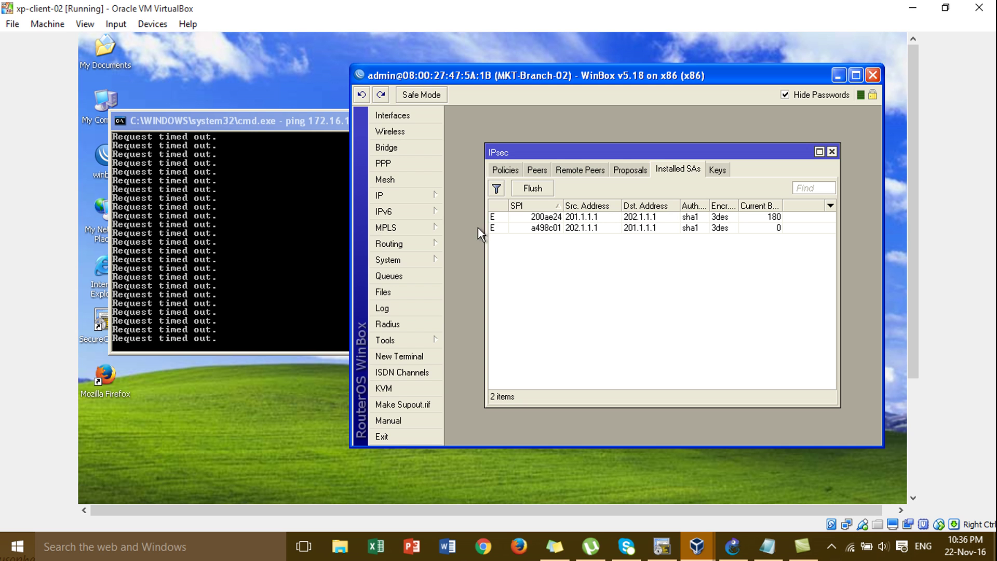
Restart the continuous ping to 172.16.1.11 in the client's command window, then return to WinBox.
click(332, 241)
key(ctrl+c)
key(Up)
key(Return)
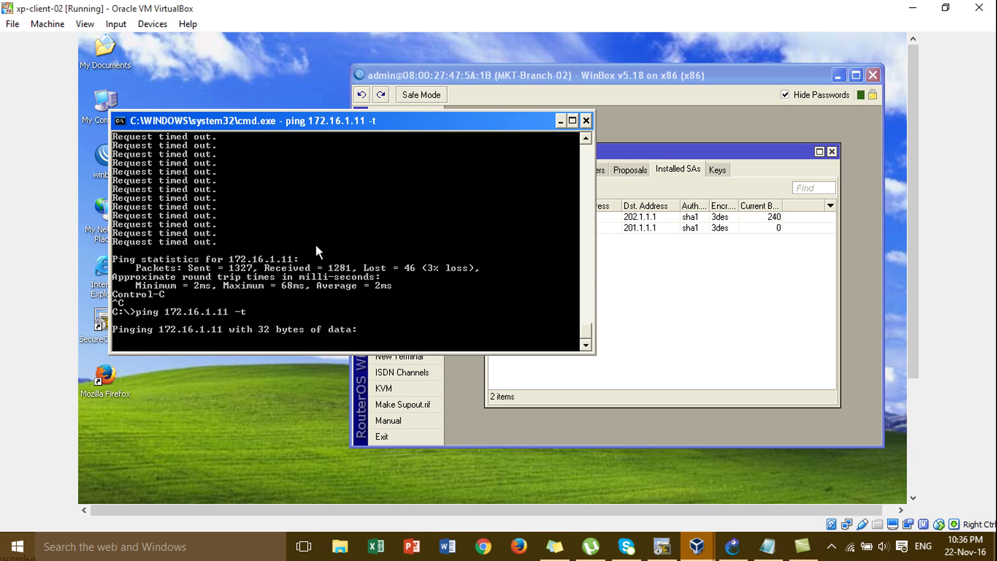
click(679, 239)
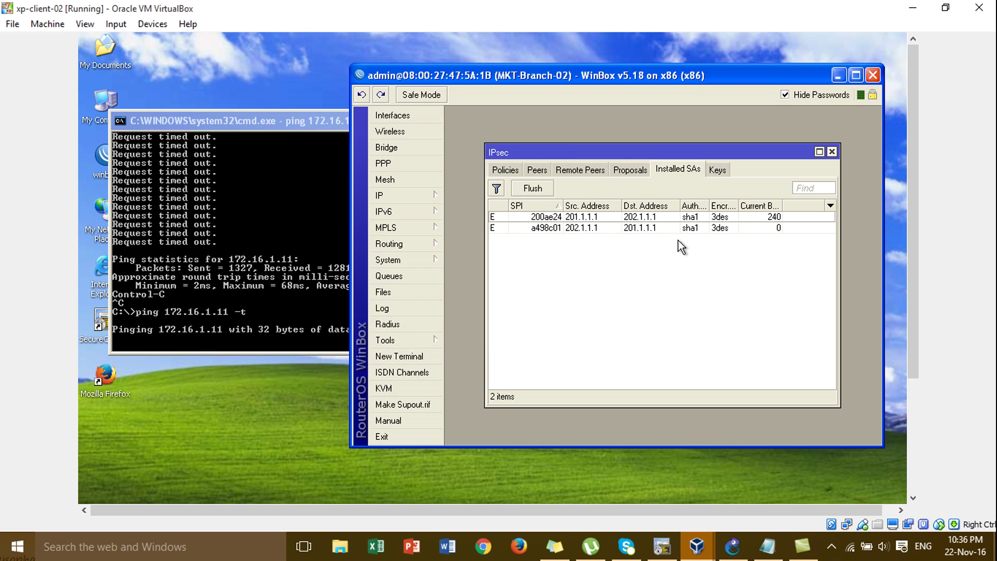
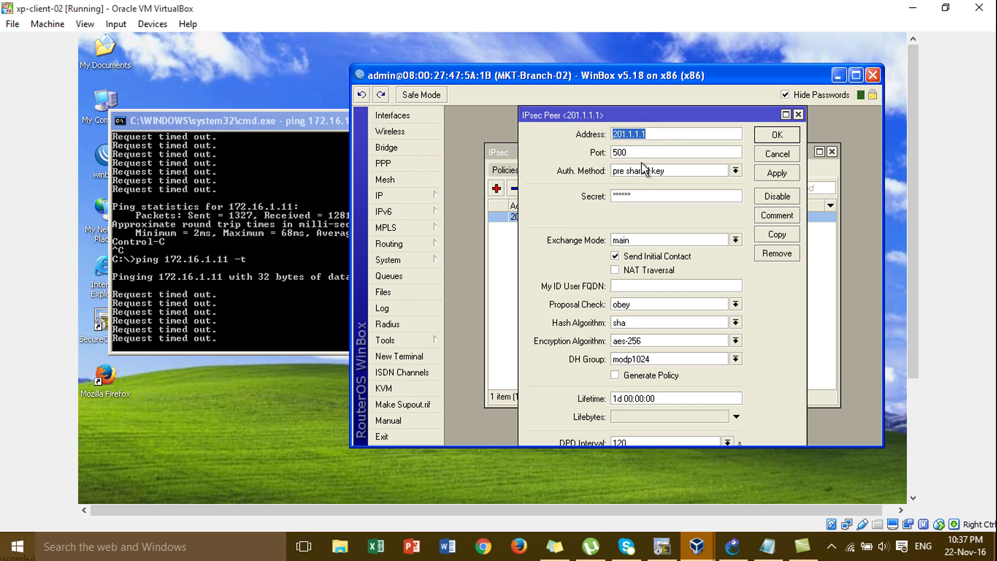
Confirm sha hash and aes-256 encryption on peer 201.1.1.1, save it, and list the IPsec policies.
click(684, 324)
click(683, 324)
click(686, 341)
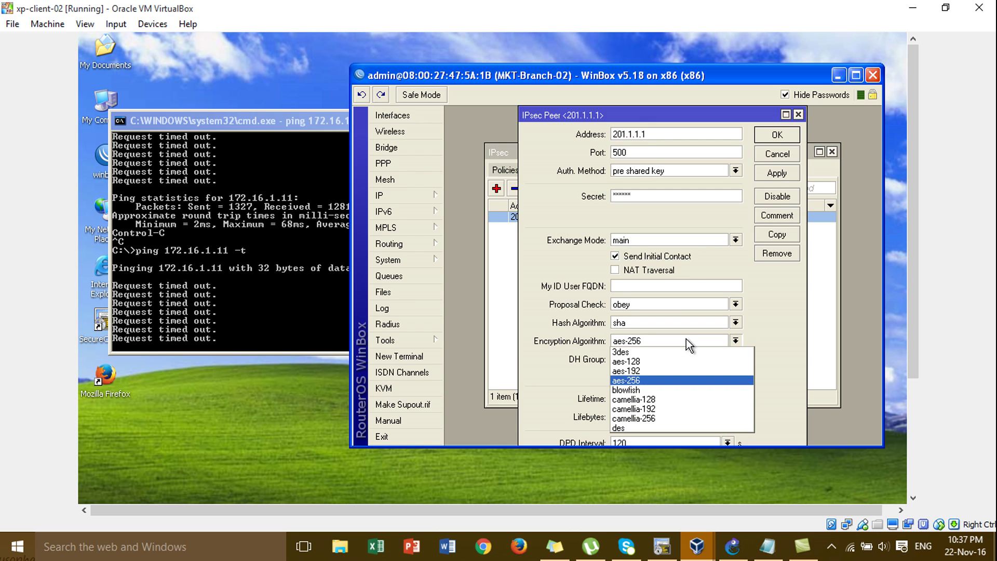
click(687, 338)
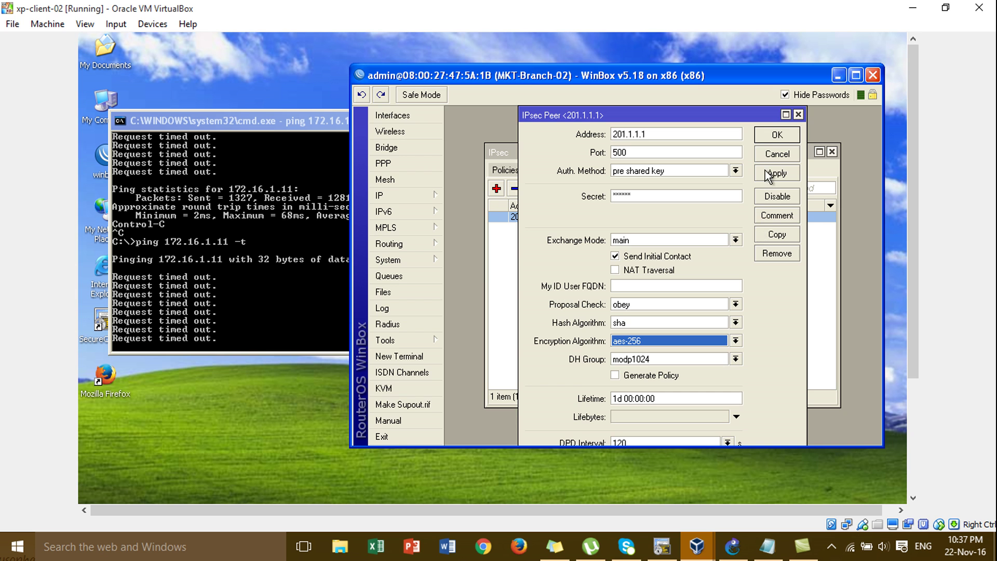
click(777, 135)
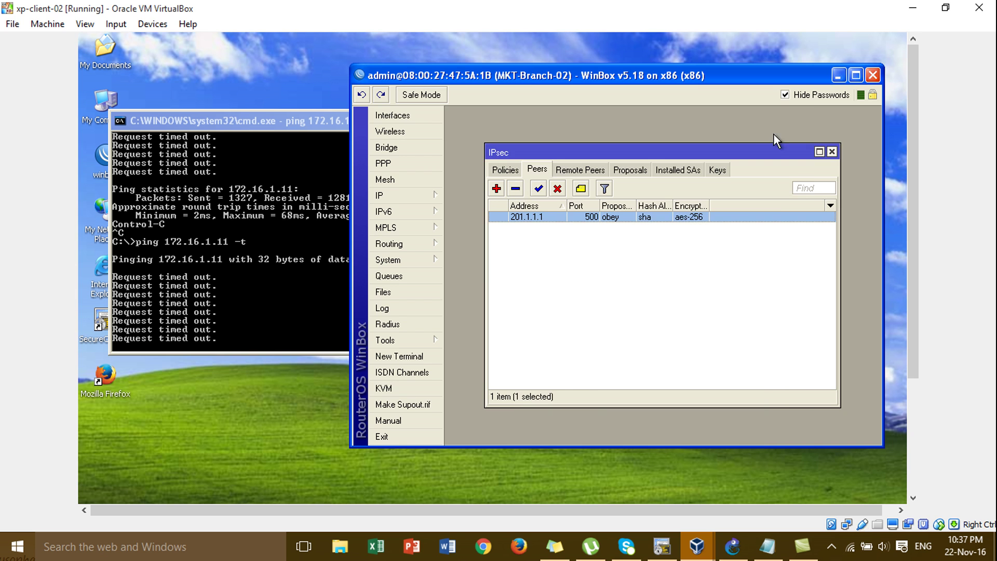
click(512, 173)
Review the 197.168.1.0/24→172.16.1.0/24 policy's networks and SA source 201.1.1.1, then compare against GNS3 peers.
double_click(530, 220)
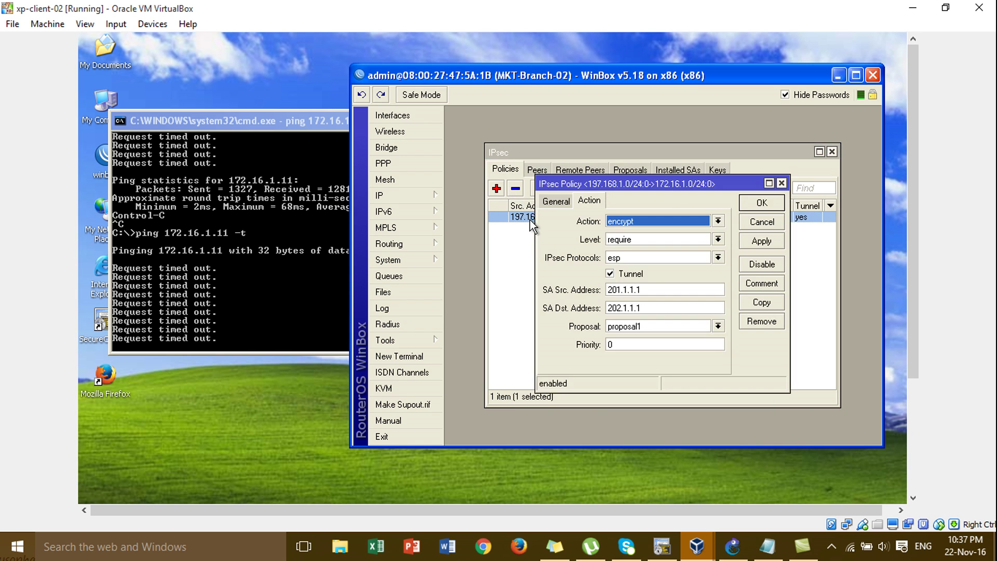
click(556, 201)
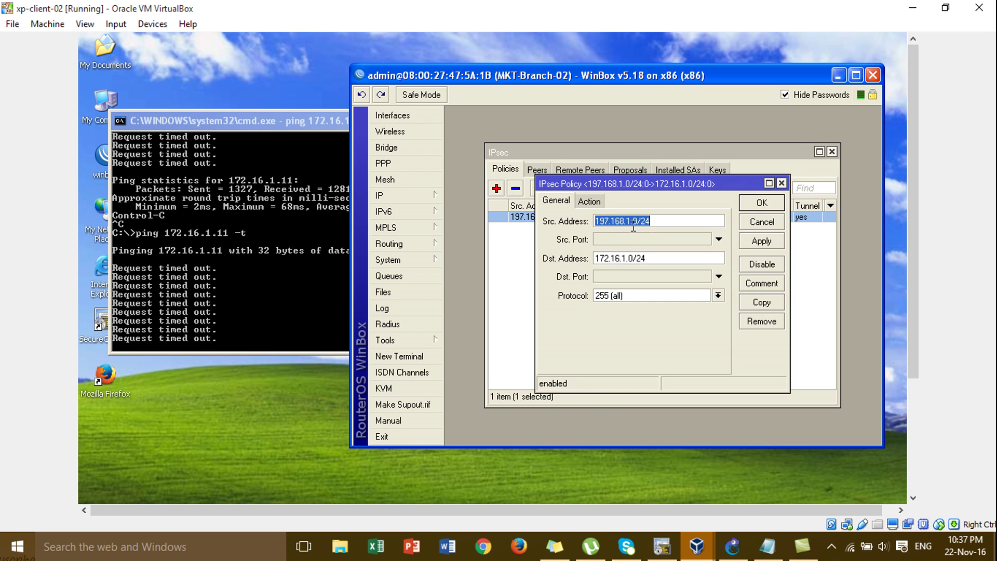
click(648, 258)
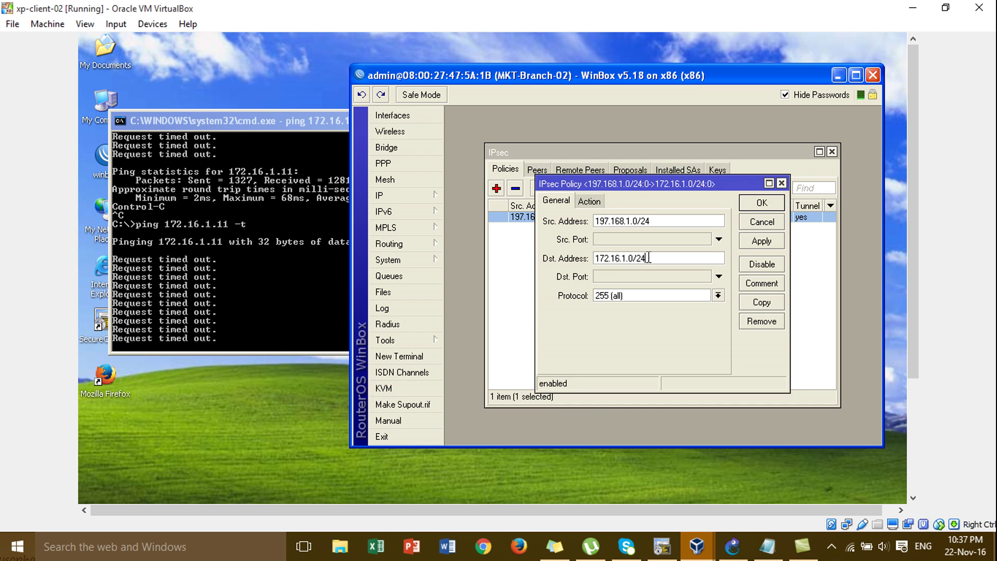
click(592, 202)
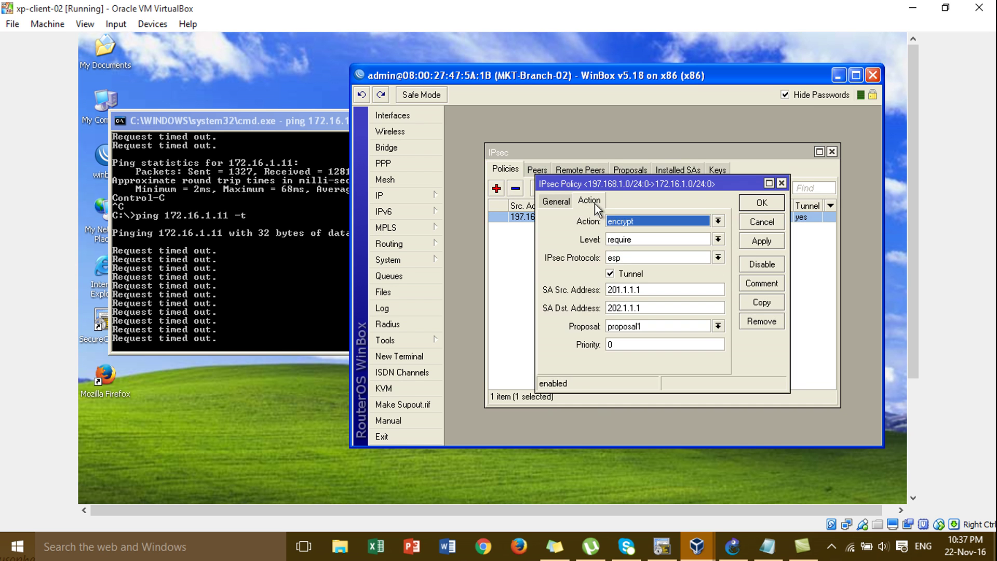
click(647, 291)
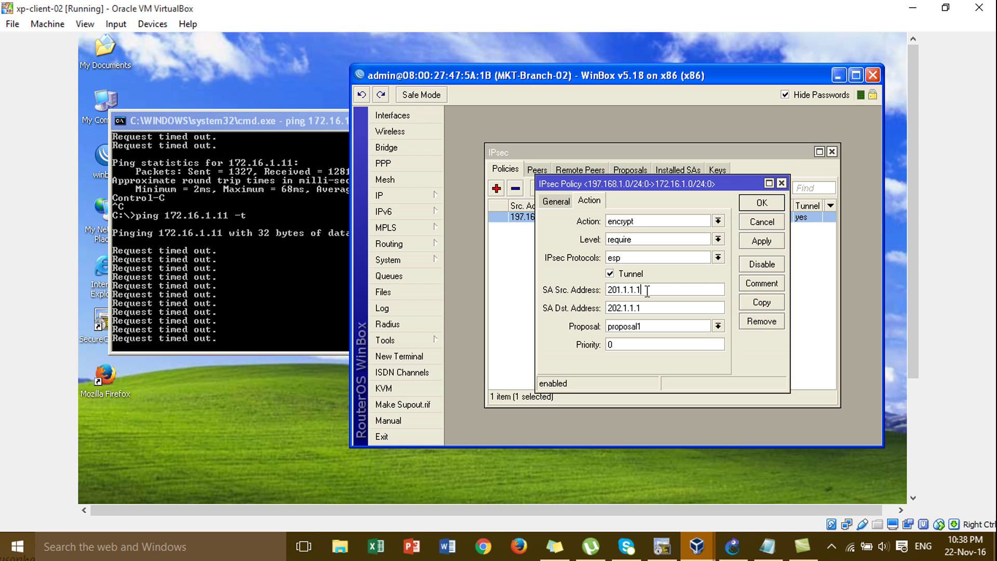
click(732, 546)
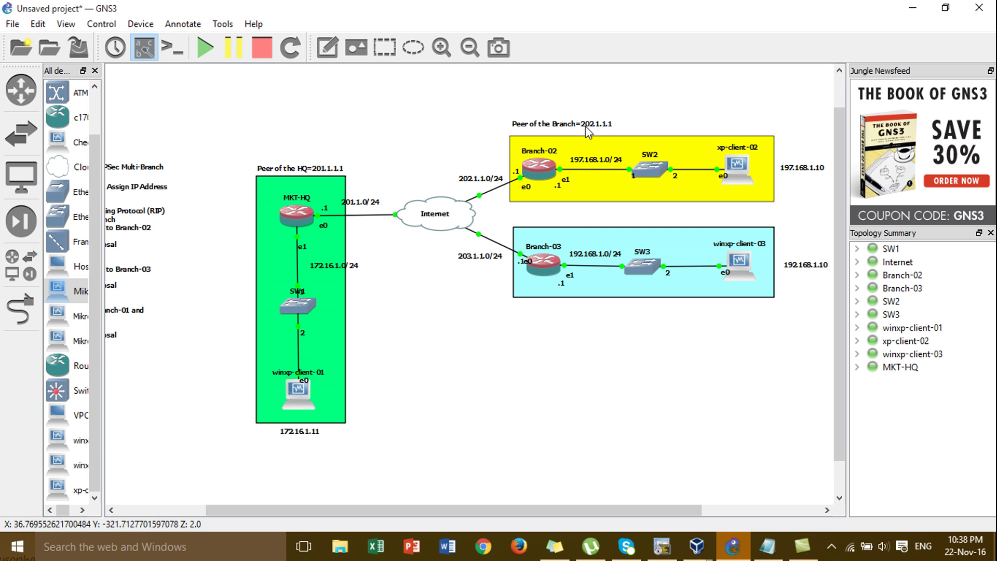
Back in WinBox, start replacing the policy's SA source address, checking the branch peer address in GNS3.
click(709, 553)
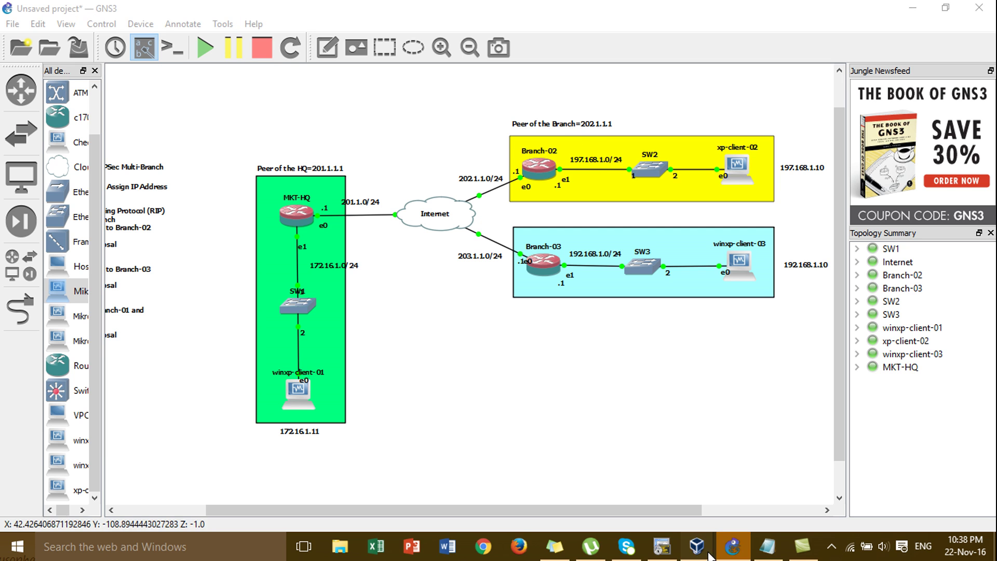
click(794, 493)
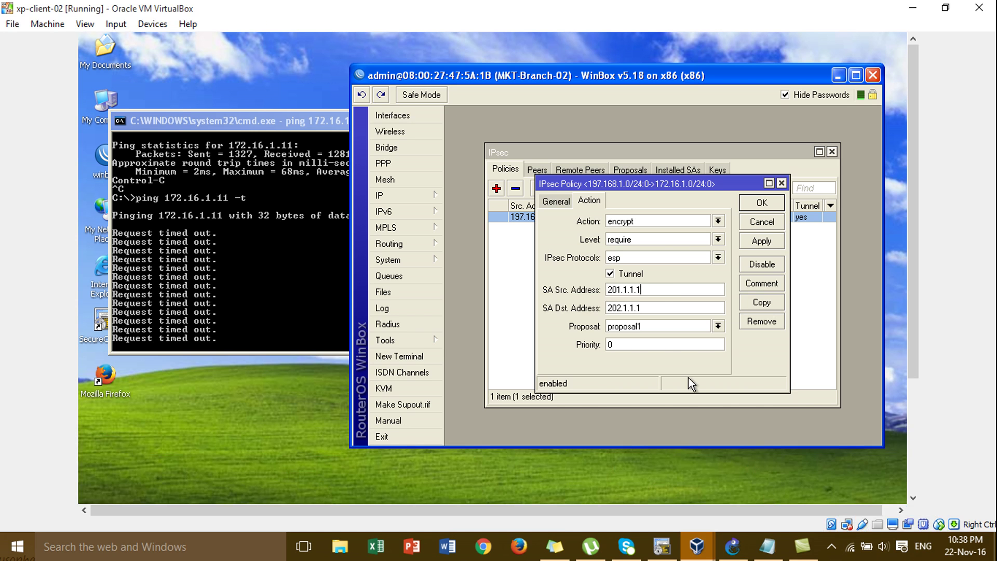
drag(656, 289, 601, 292)
click(646, 288)
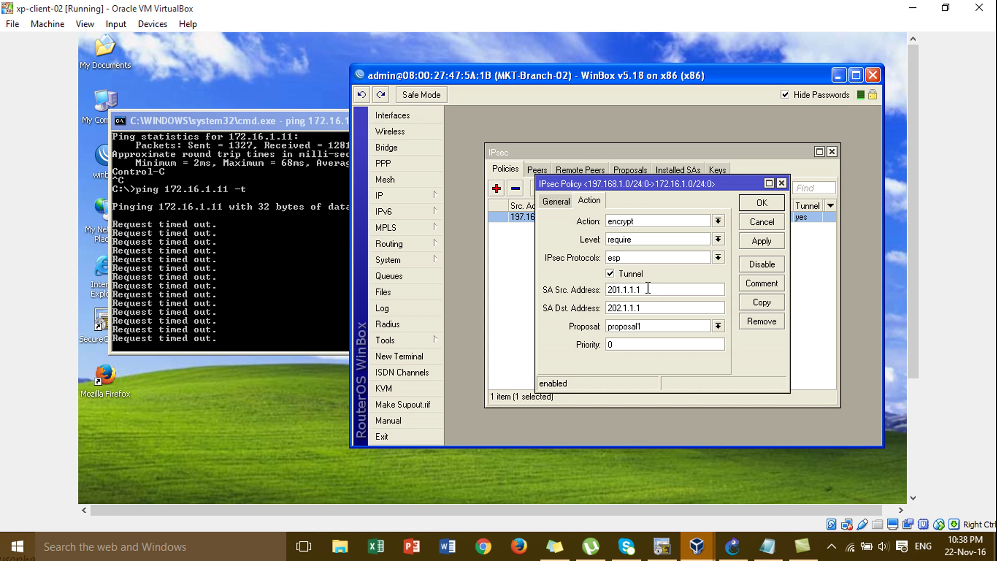
double_click(648, 288)
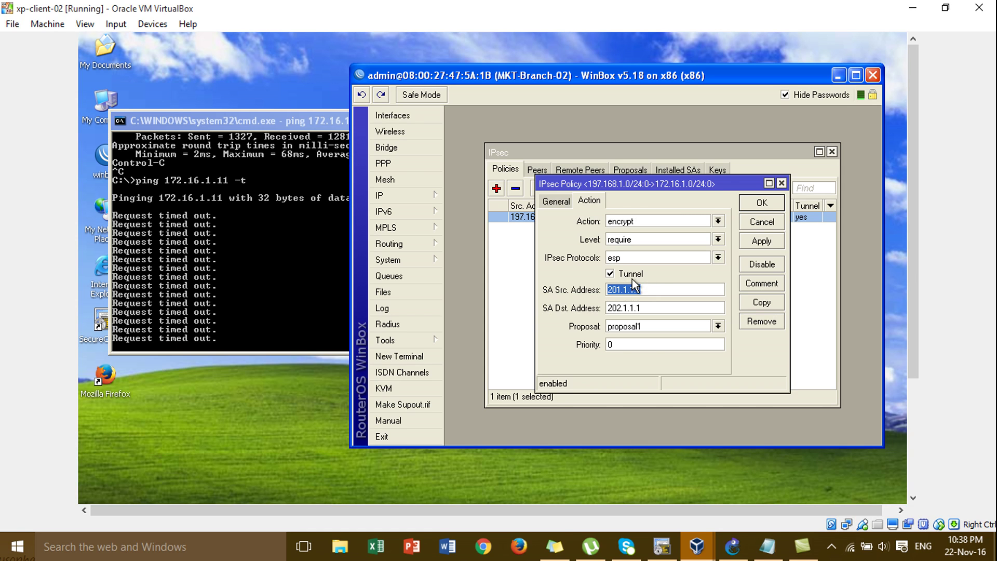
text(20)
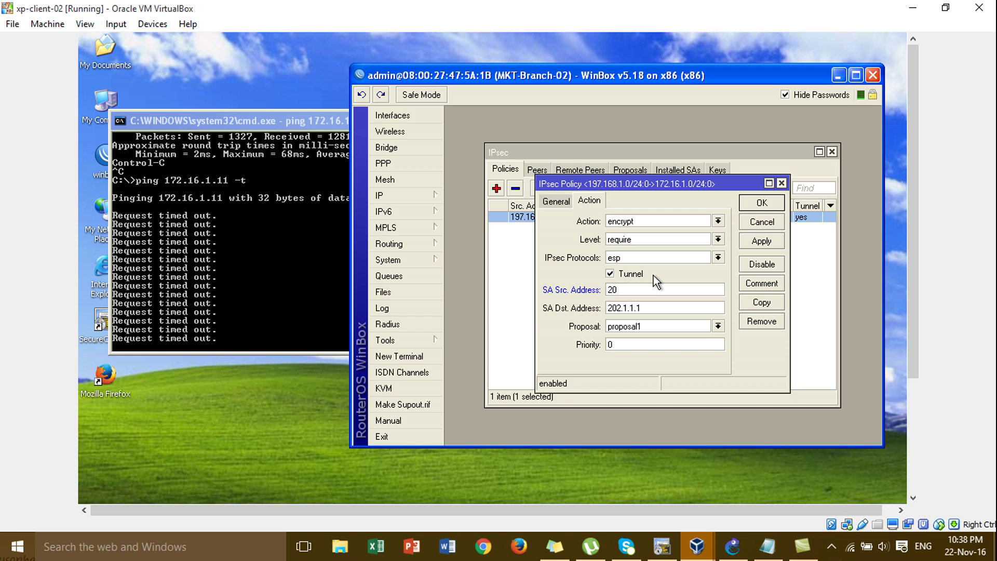
click(732, 546)
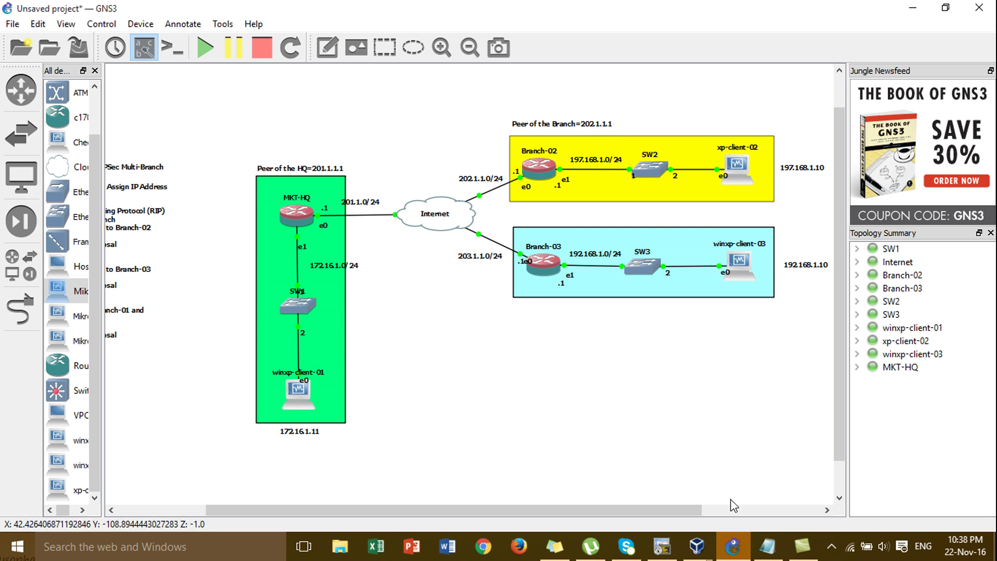
Finish setting SA source 202.1.1.1 and SA destination 201.1.1.1, then apply and save the policy.
click(704, 550)
click(790, 494)
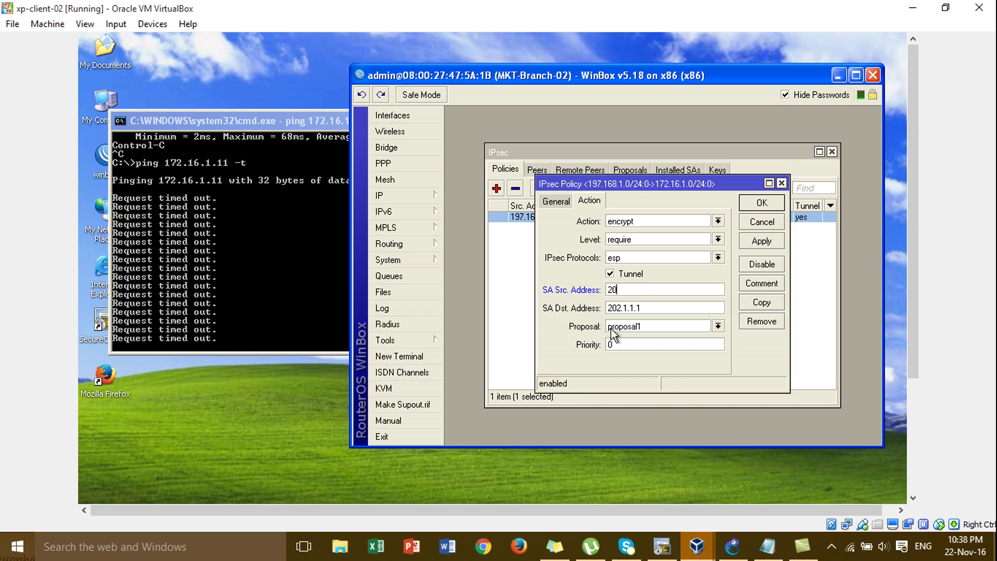
text(.1.1.1)
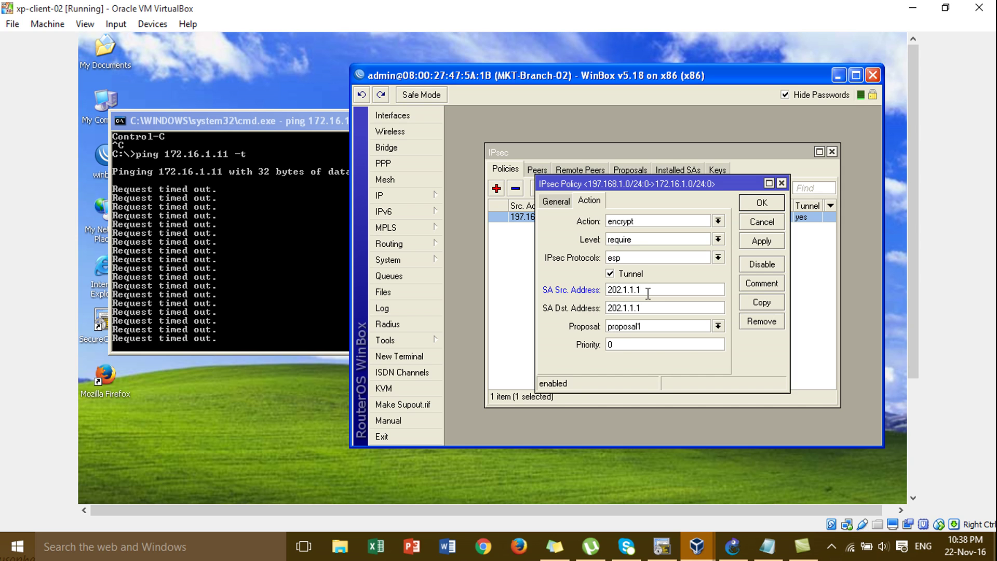
key(BackSpace)
text(1)
click(767, 248)
click(763, 204)
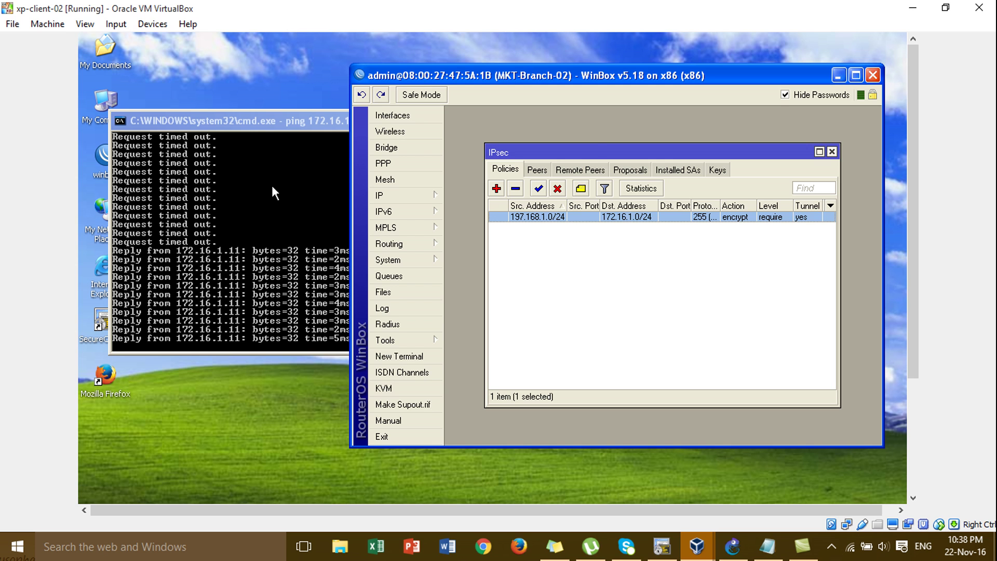
Check the ping console, then minimize xp-client-02 to reveal the HQ, Branch-02 and Branch-03 topology.
click(271, 183)
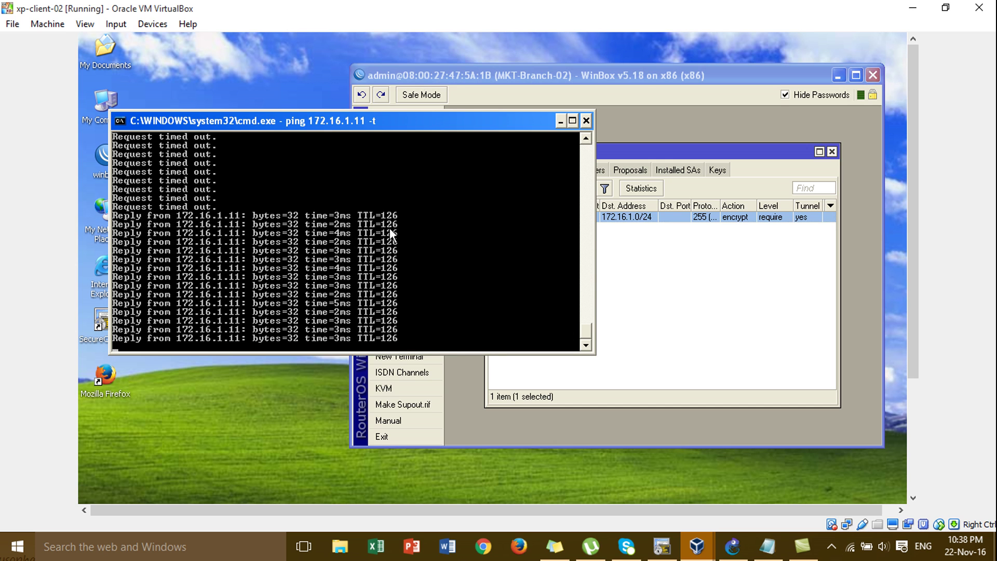
click(912, 8)
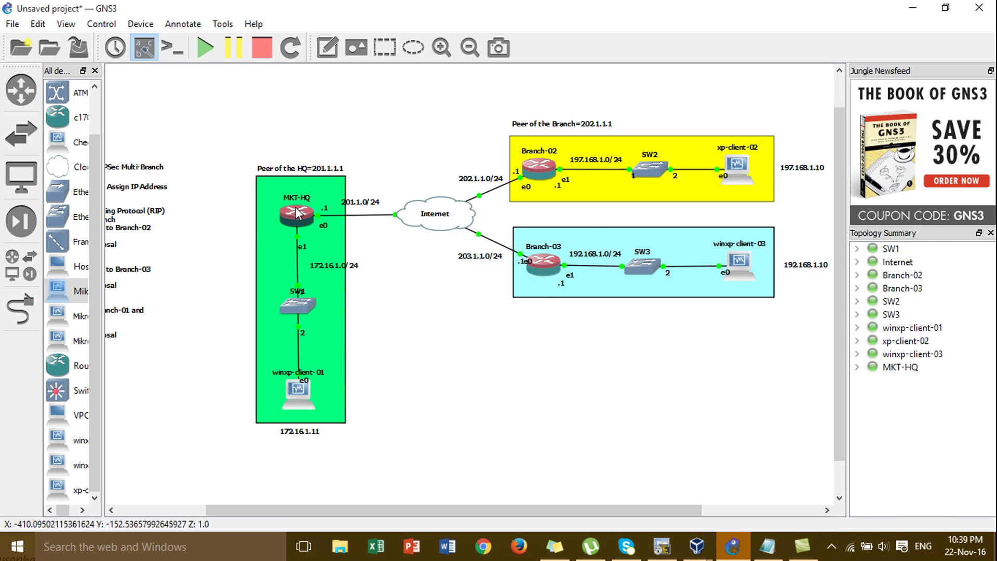
mouse_move(545, 166)
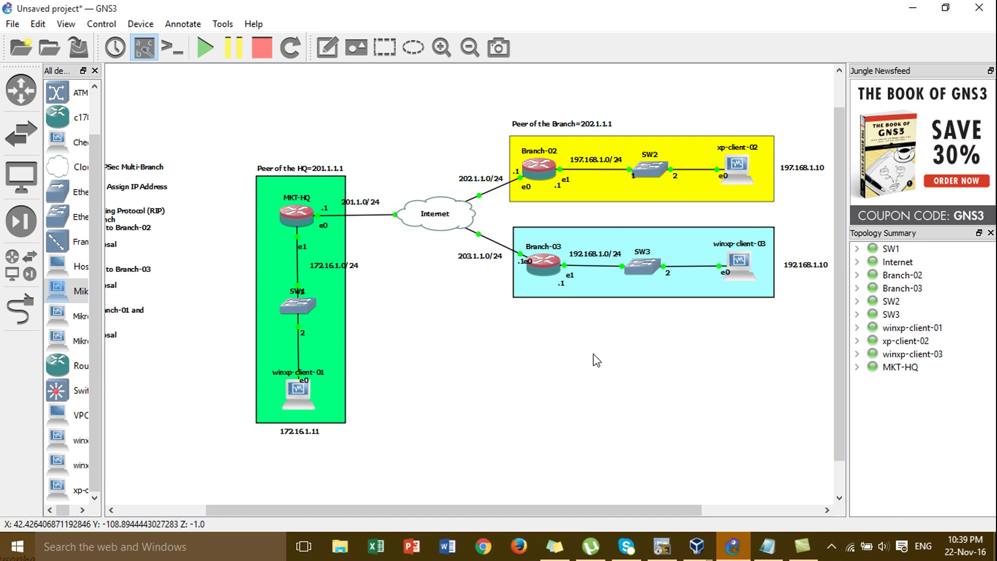
mouse_move(693, 555)
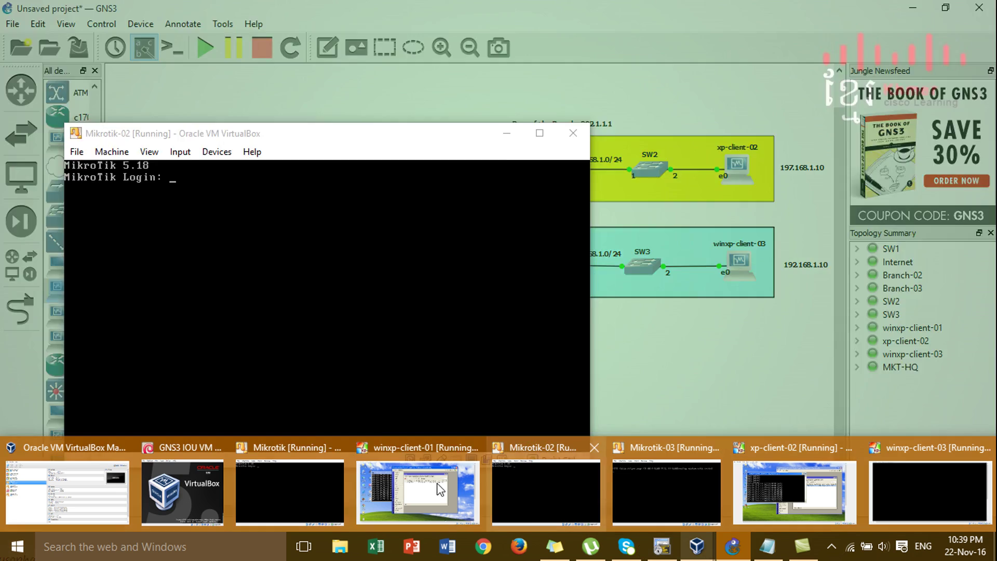
On winxp-client-01, stop the 197.168.1.10 ping and run 'ping 192.168.1.10 -t'.
click(437, 482)
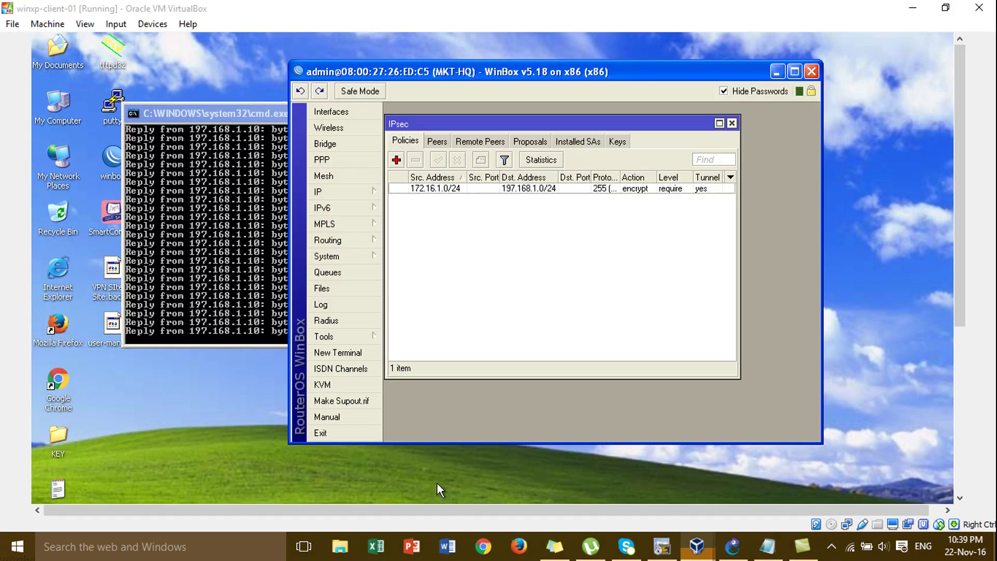
click(244, 161)
key(ctrl+c)
key(Up)
key(BackSpace)
key(BackSpace)
key(BackSpace)
key(BackSpace)
key(BackSpace)
key(BackSpace)
key(BackSpace)
key(BackSpace)
key(BackSpace)
key(BackSpace)
key(BackSpace)
key(BackSpace)
key(BackSpace)
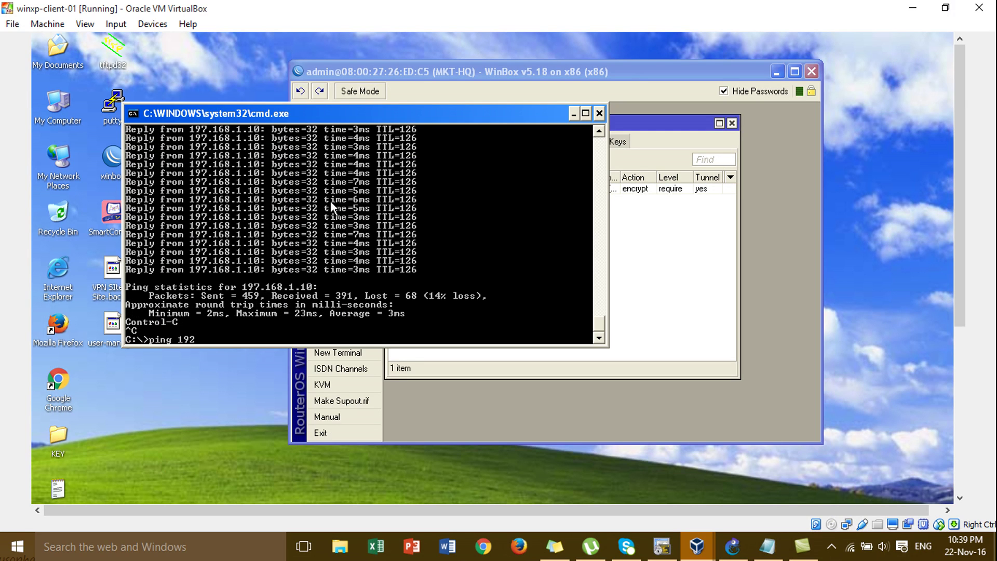
text(2.168.1.10 -t)
key(Return)
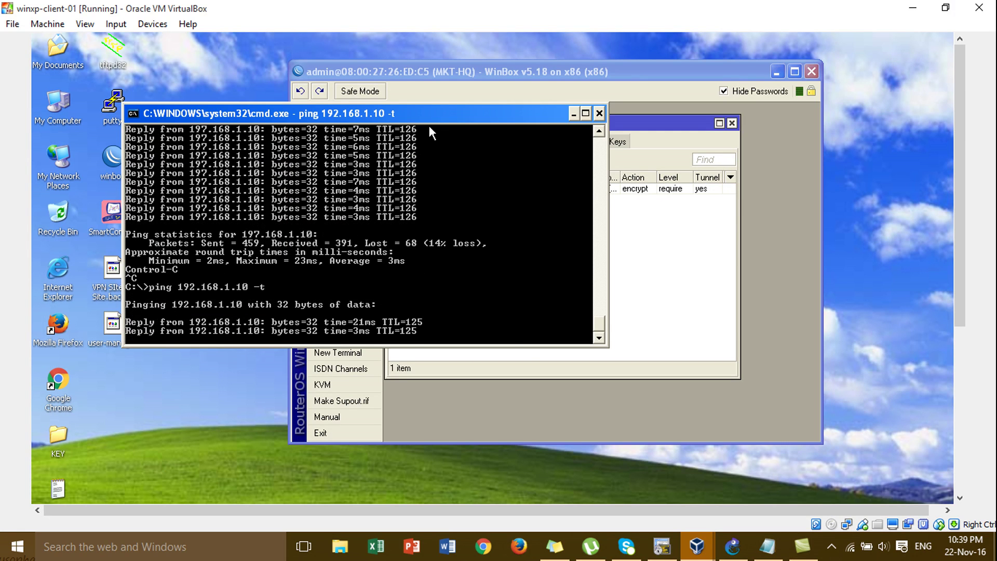
Move the command window aside and view the GNS3 topology with all three routers started.
drag(430, 120, 350, 139)
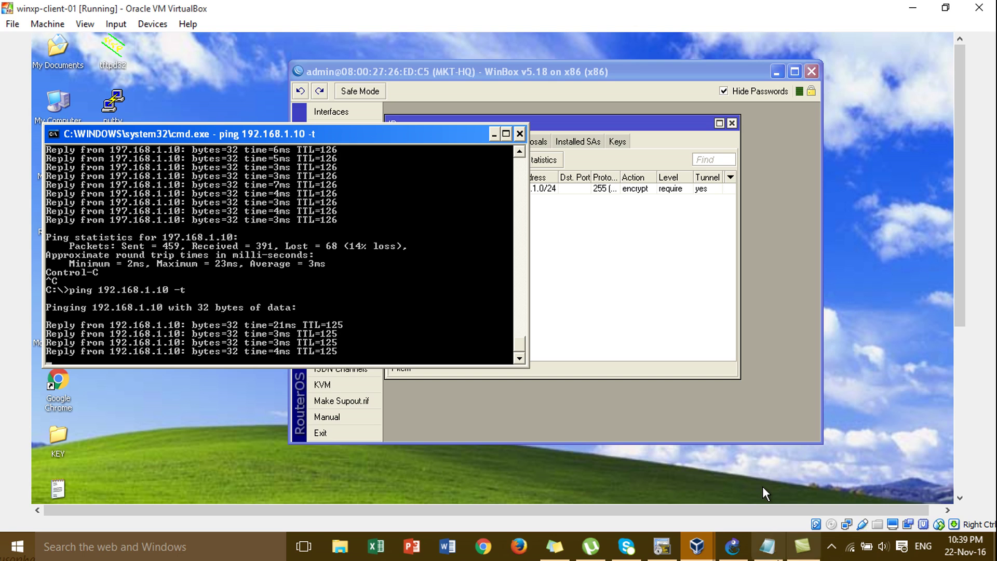
click(732, 546)
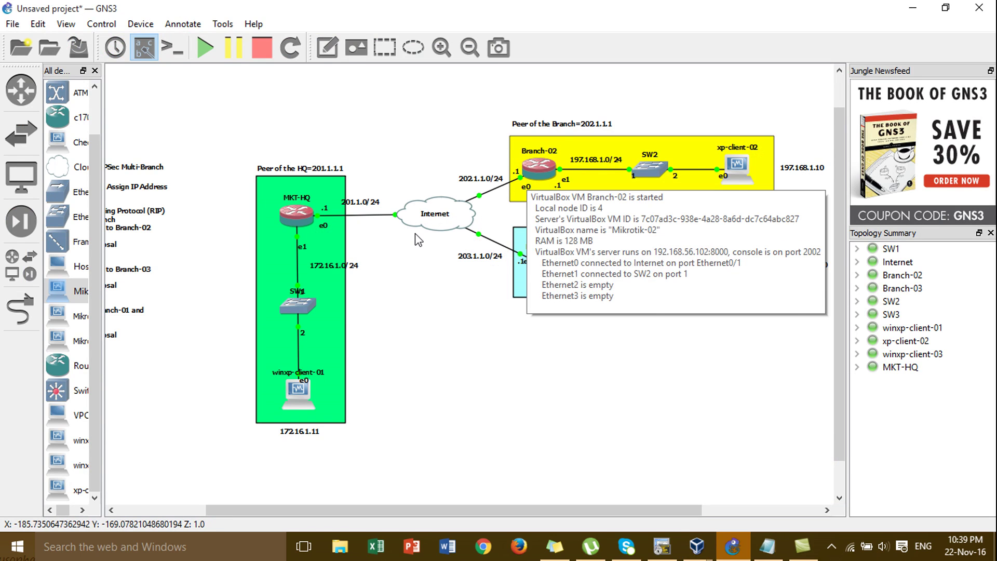
mouse_move(302, 227)
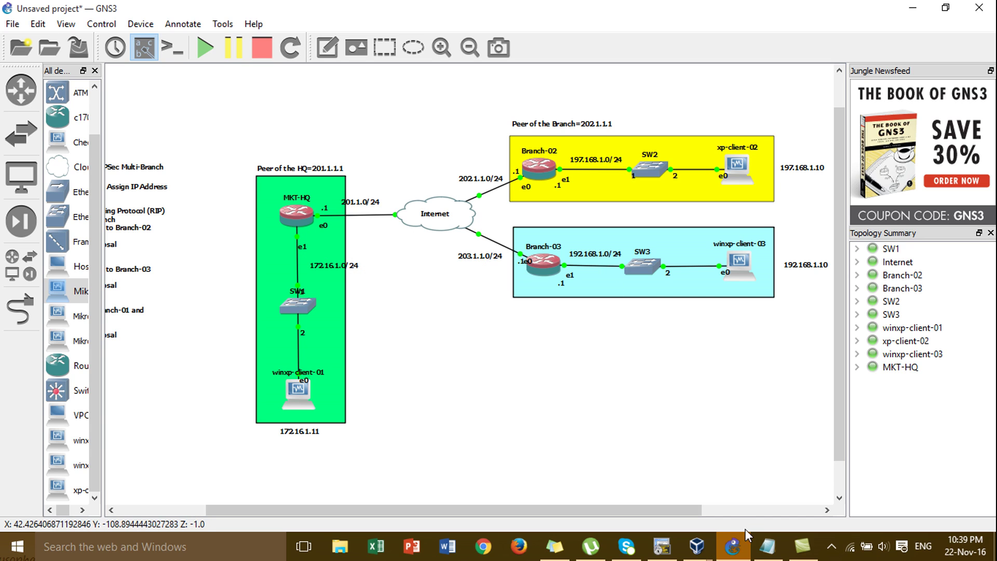
On the HQ-side client, reposition the router configuration window and close the IPsec settings.
mouse_move(697, 545)
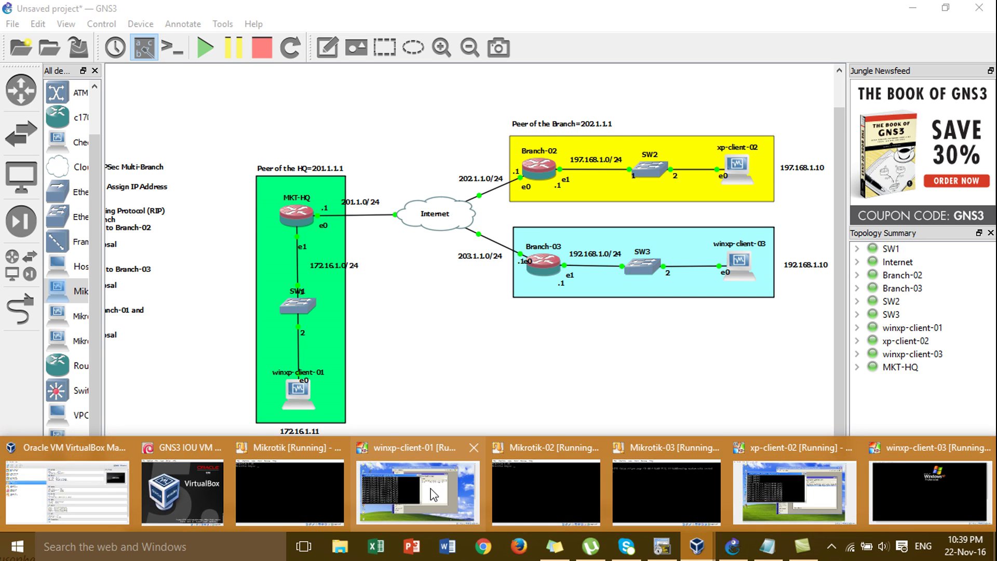
click(433, 494)
click(612, 71)
drag(611, 71, 714, 47)
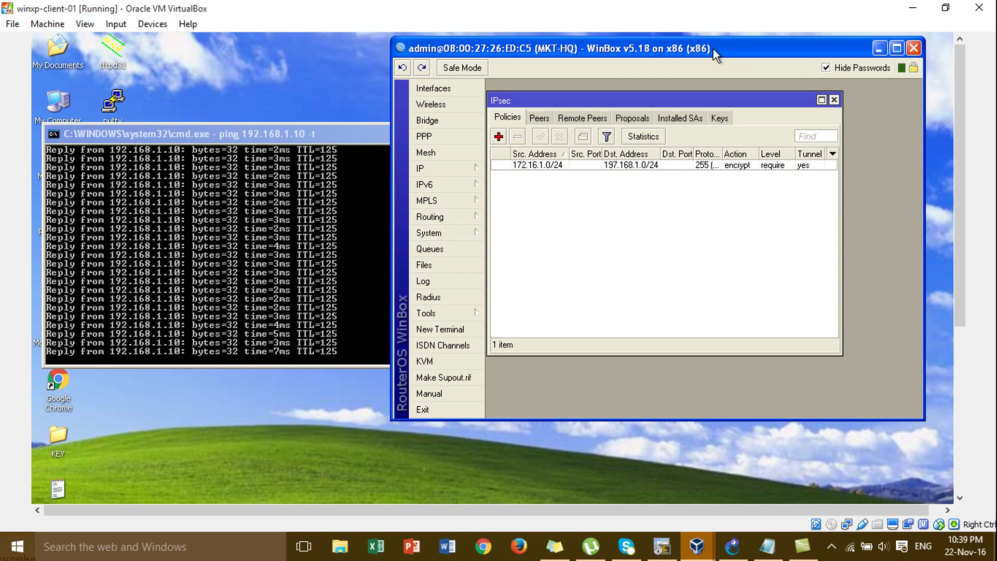
click(834, 100)
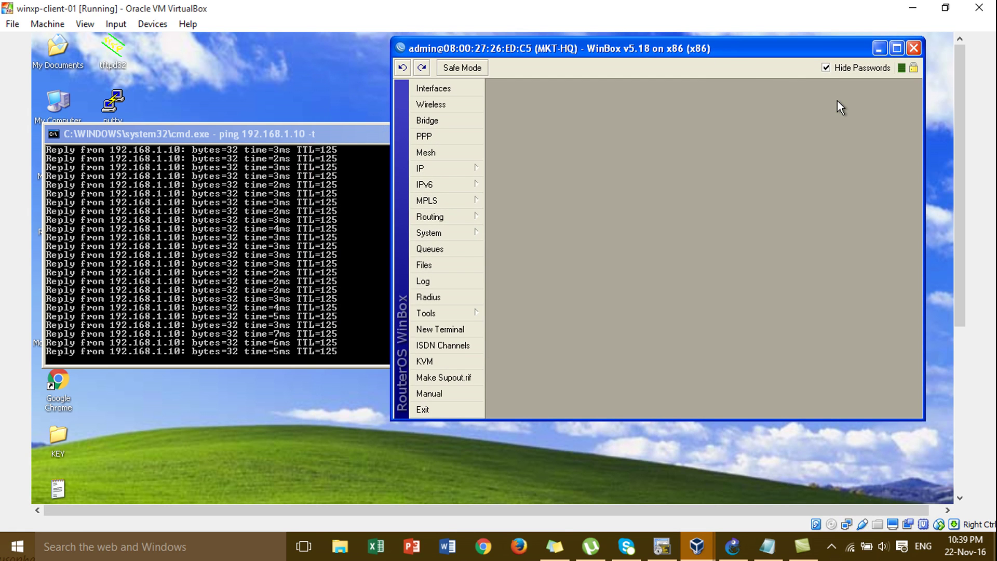
Reopen IP > IPsec, review proposal1 under Proposals, then show the peer list with 202.1.1.1.
click(462, 173)
click(543, 317)
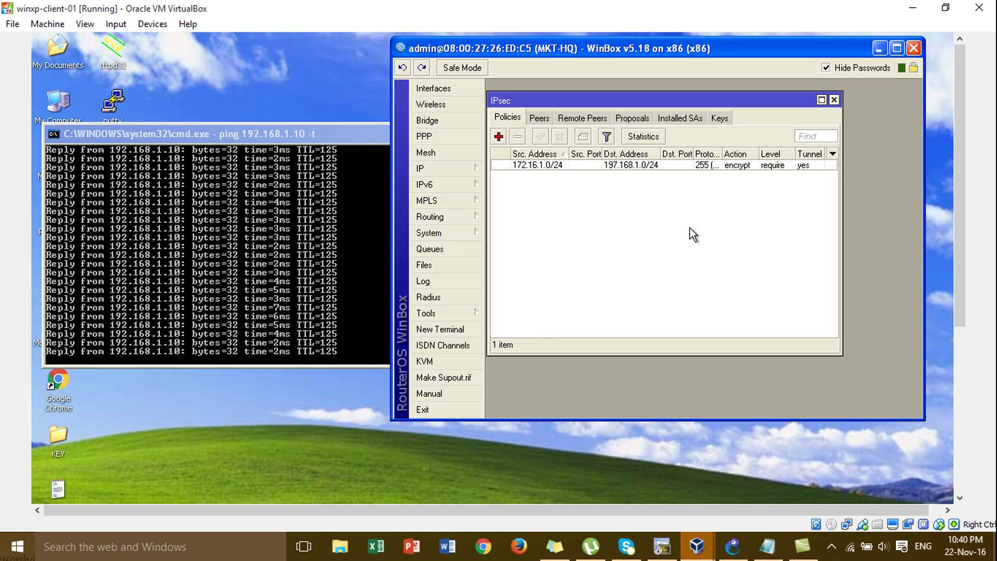
click(638, 117)
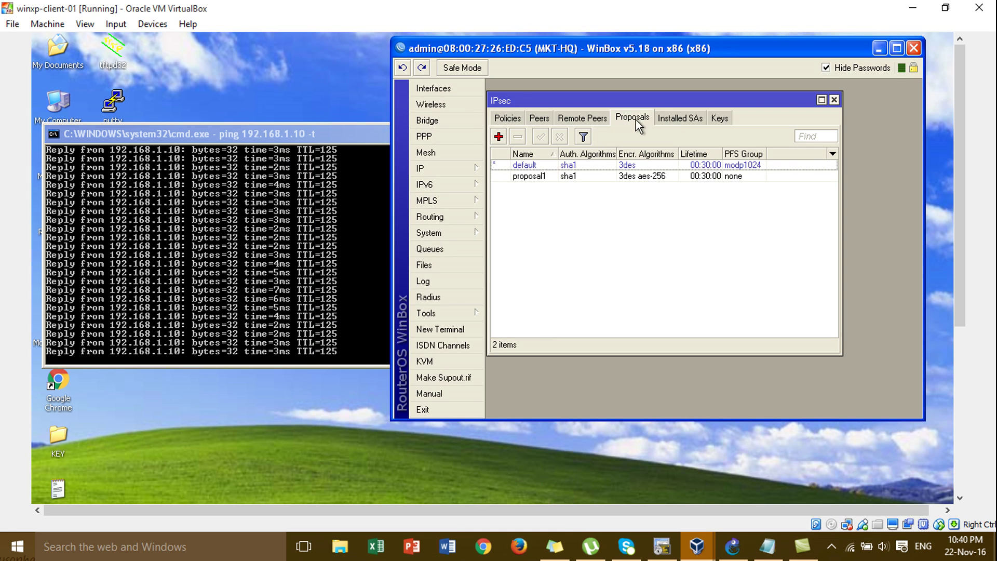
click(591, 177)
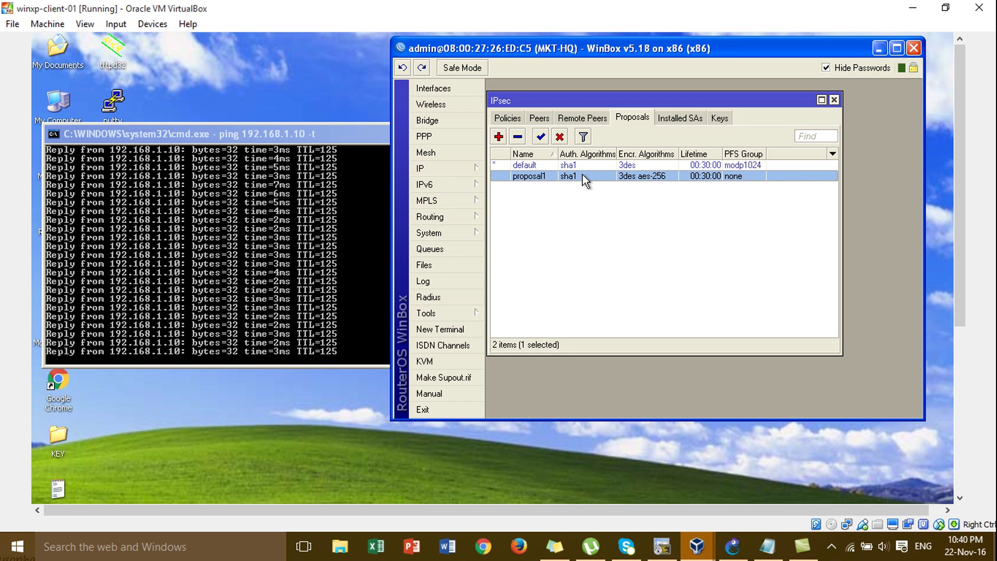
key(Up)
click(581, 176)
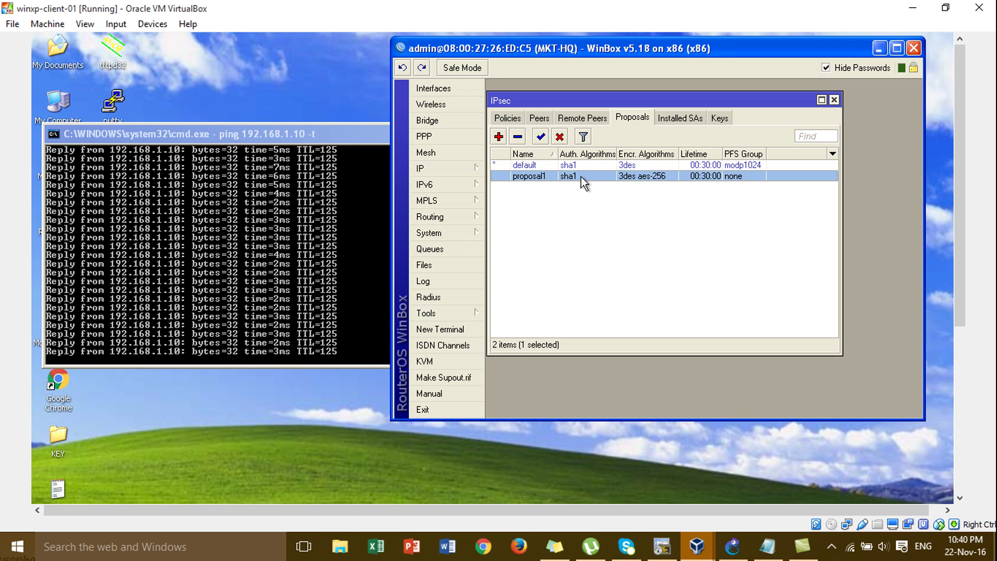
click(550, 117)
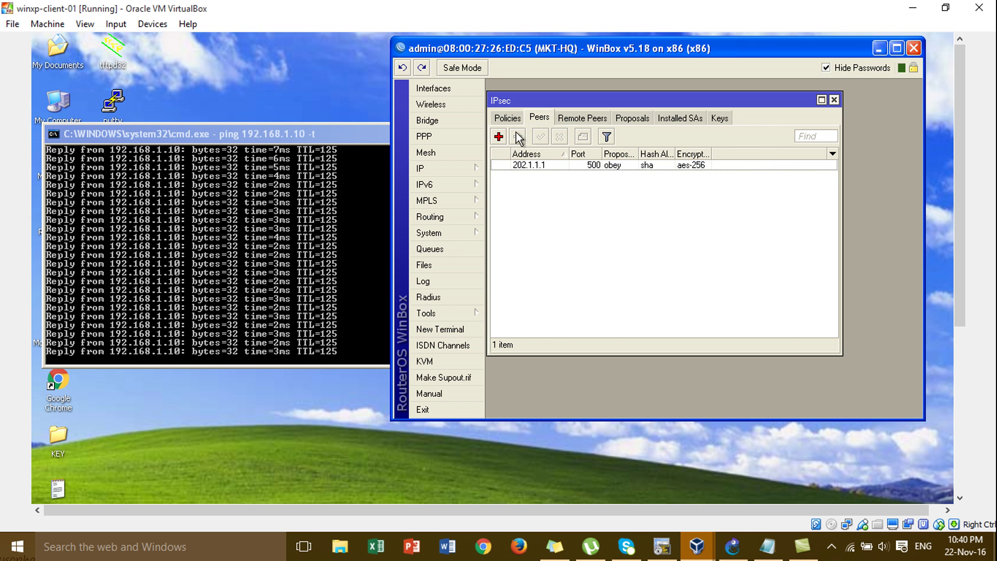